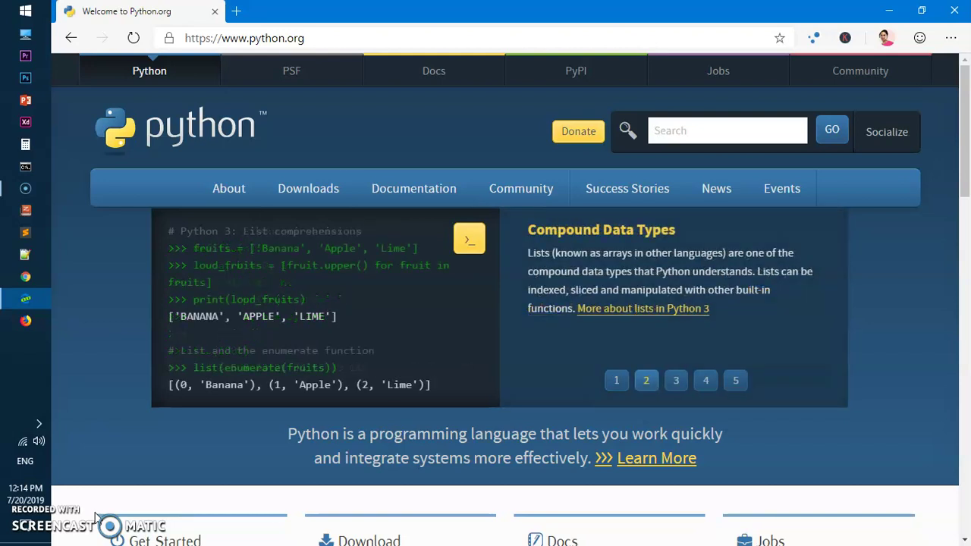
Check the PC's system About information in Settings, then close Settings
mouse_move(321, 187)
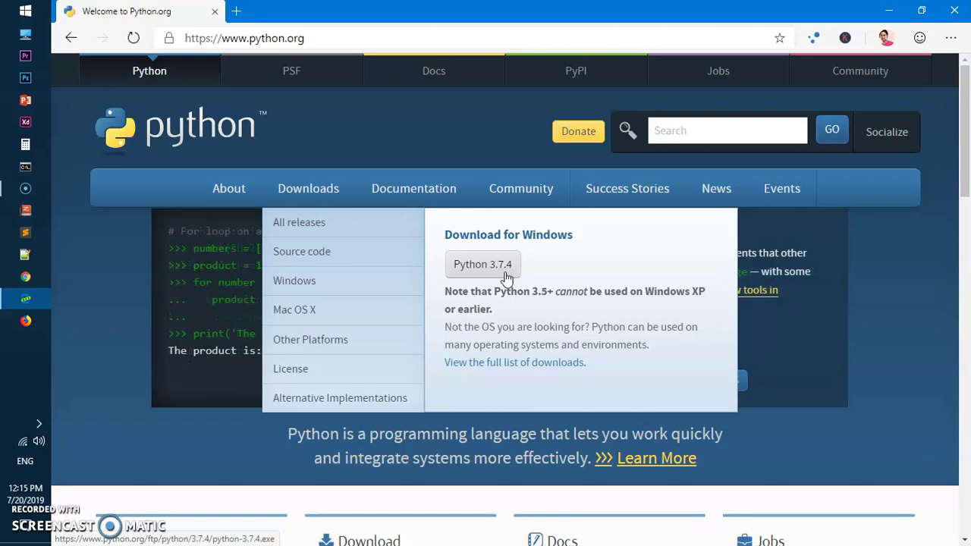
right_click(13, 12)
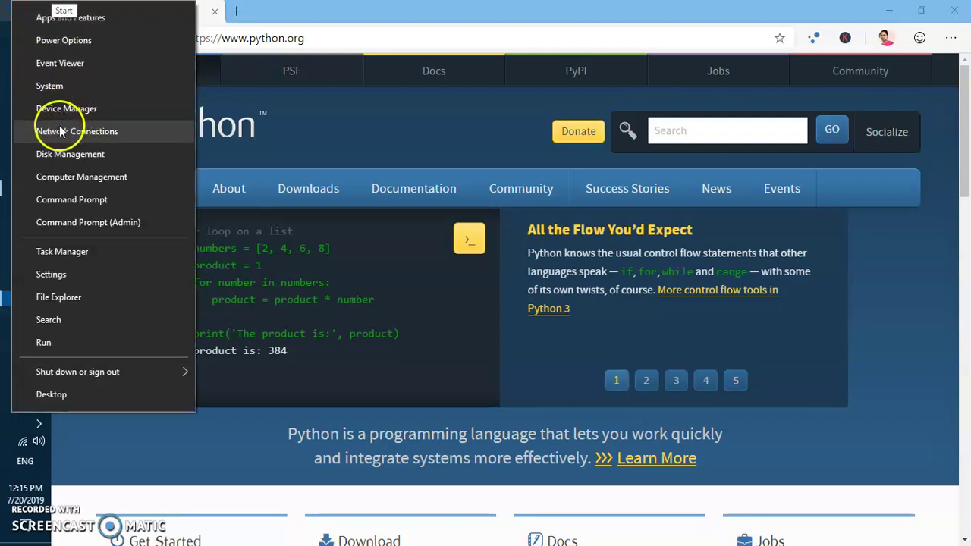
left_click(51, 88)
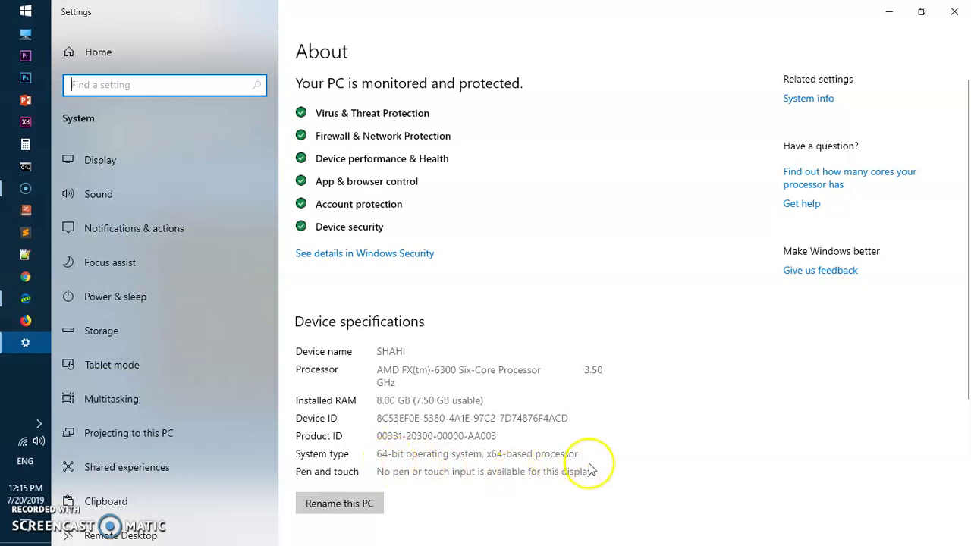
left_click(968, 12)
Bring up python.org's Downloads menu offering Python 3.7.4 for Windows
mouse_move(382, 172)
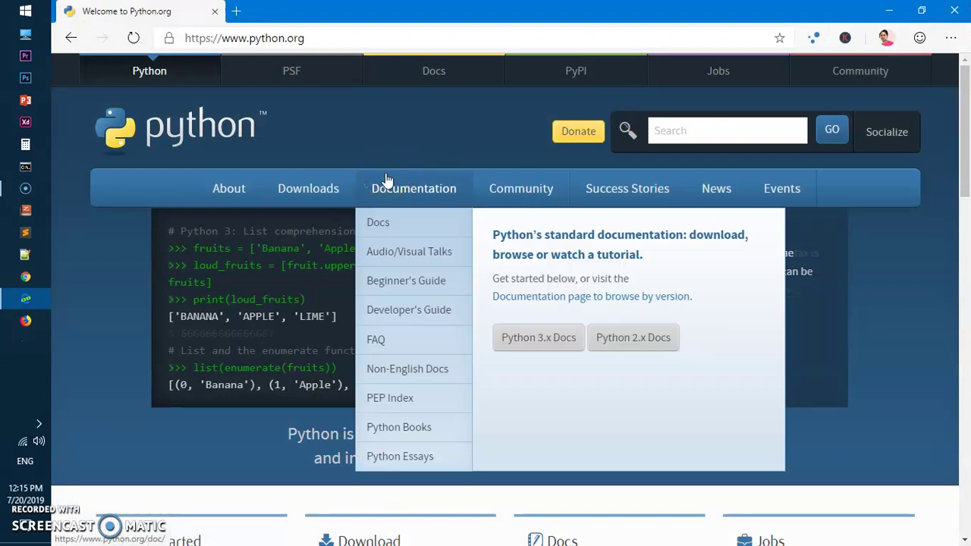
left_click(371, 104)
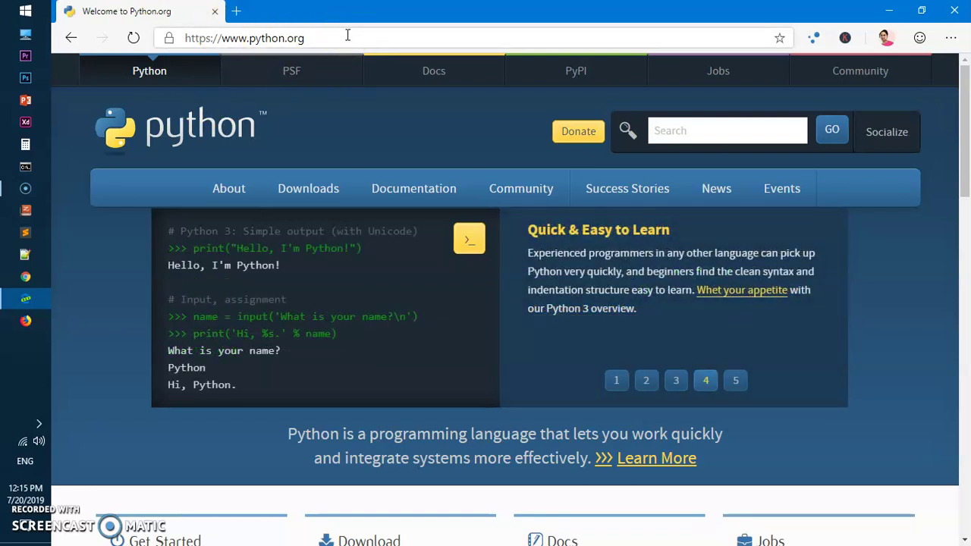
left_click(21, 302)
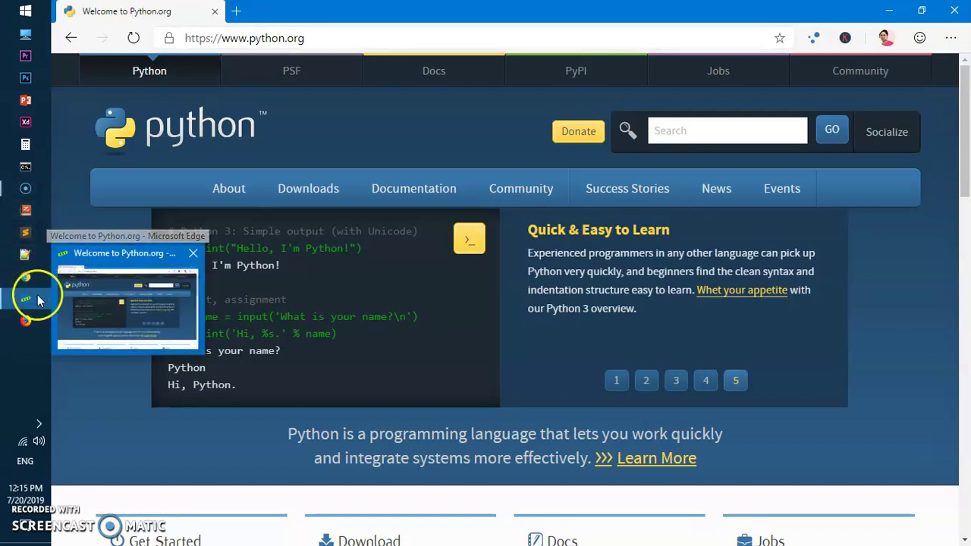
mouse_move(305, 187)
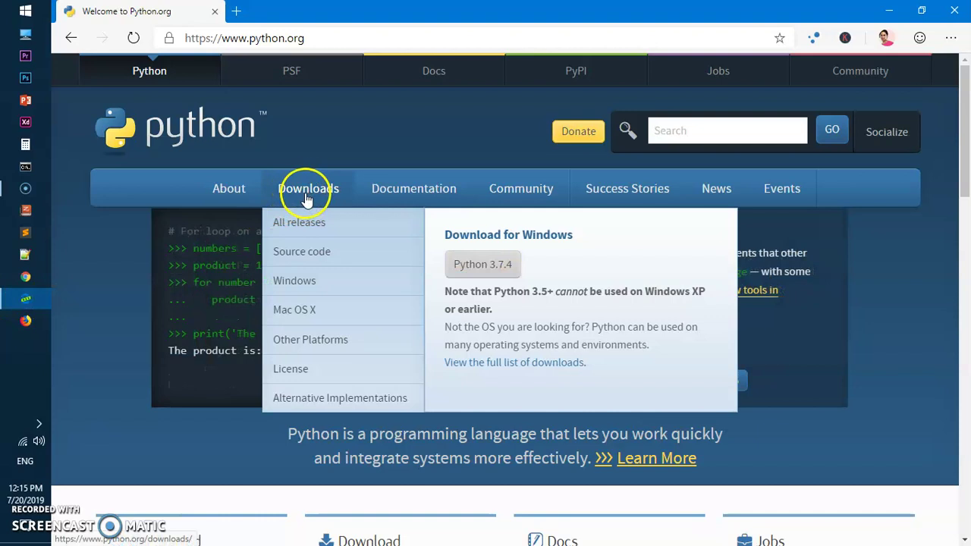
Open the python.org Downloads page
left_click(311, 191)
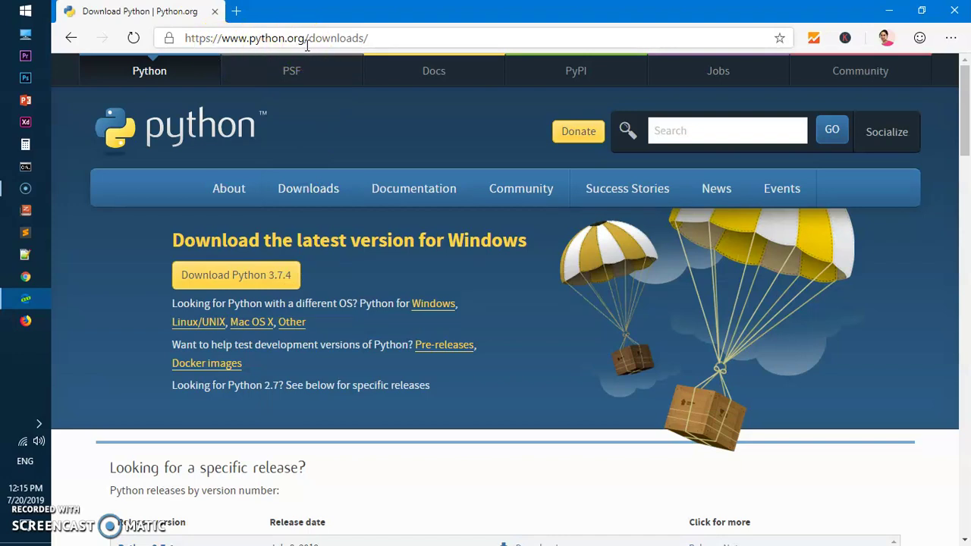
mouse_move(287, 186)
left_click(497, 267)
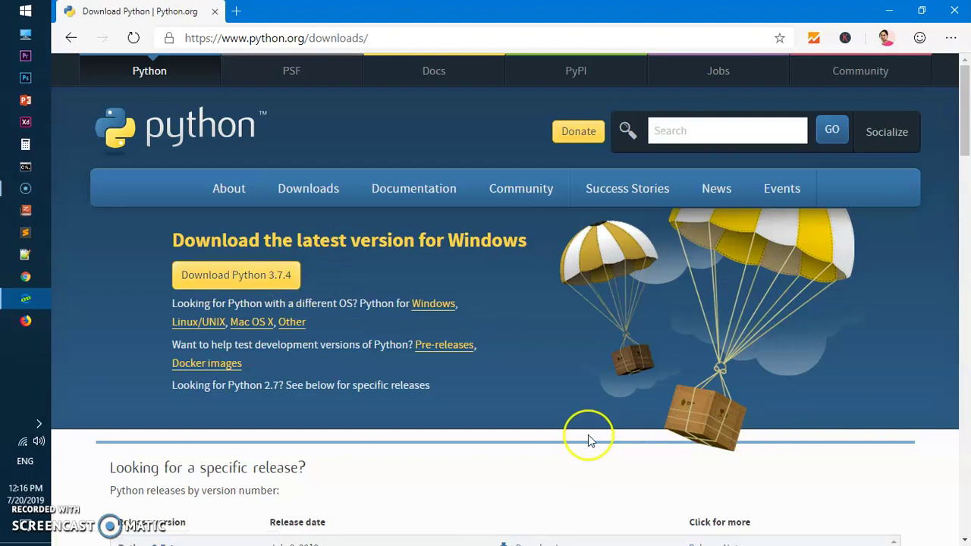
Scroll to 'Looking for a specific release?' and return the release table to Python 3.7.4
scroll(590, 441, "down", 1)
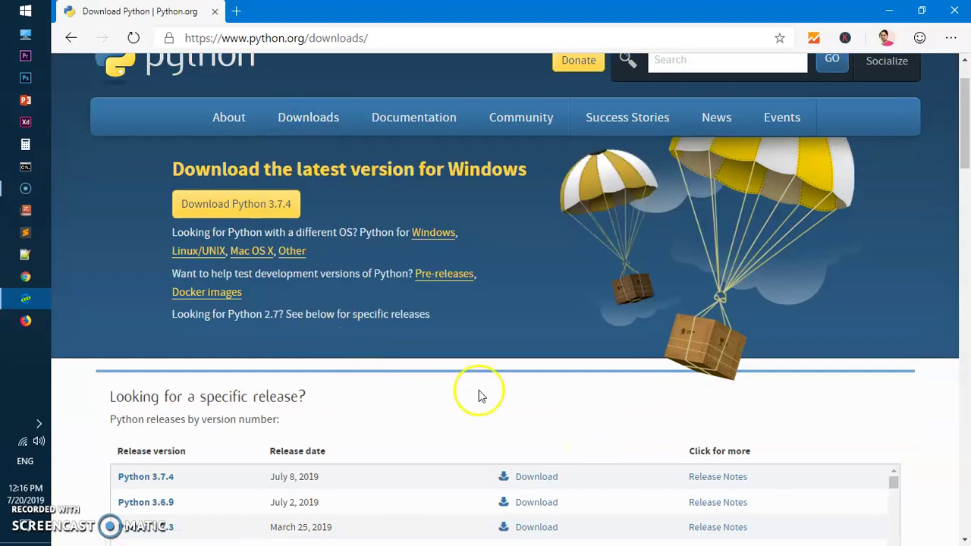
scroll(507, 397, "down", 1)
scroll(507, 398, "down", 3)
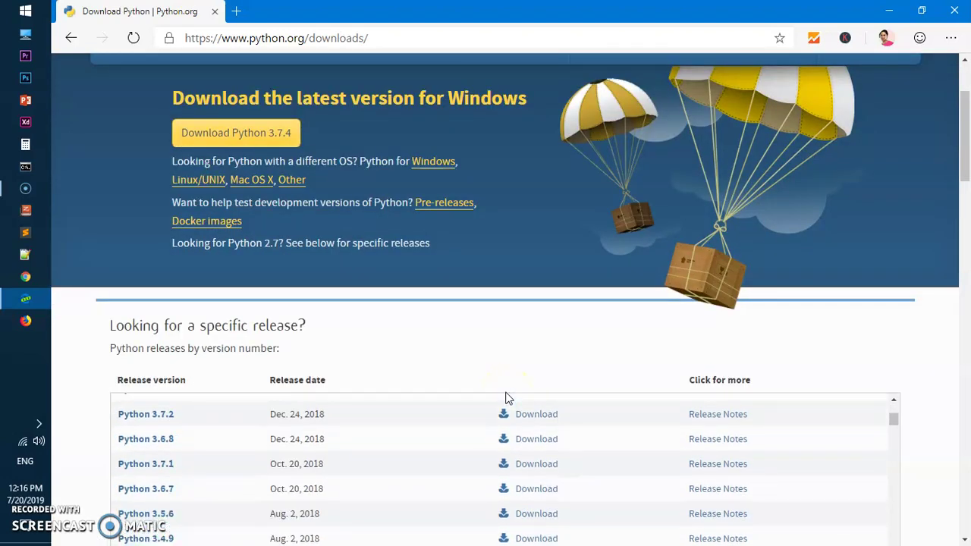
left_click_drag(964, 109, 962, 163)
scroll(440, 385, "up", 3)
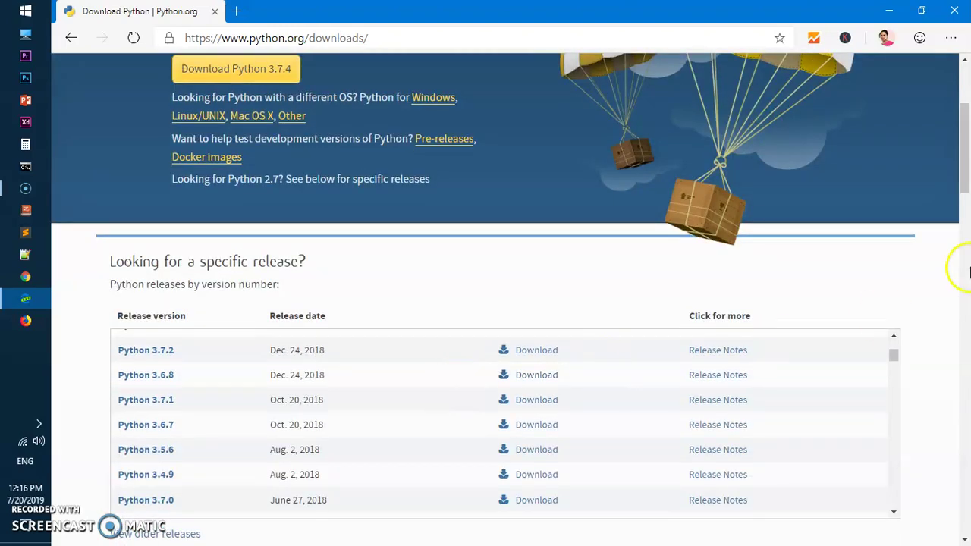
left_click_drag(962, 156, 962, 187)
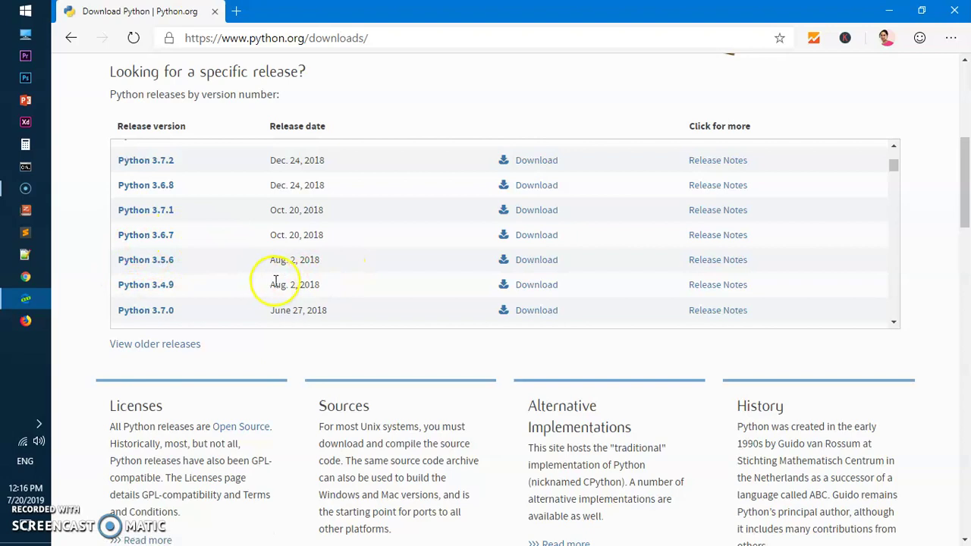
left_click_drag(894, 164, 896, 155)
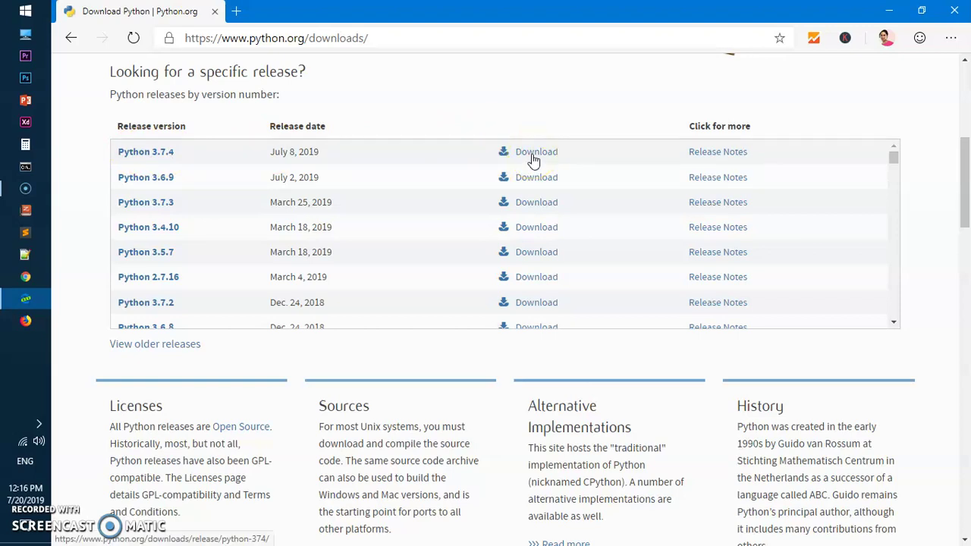
Open the Python 3.7.4 release notes in a new tab and switch to it
right_click(703, 155)
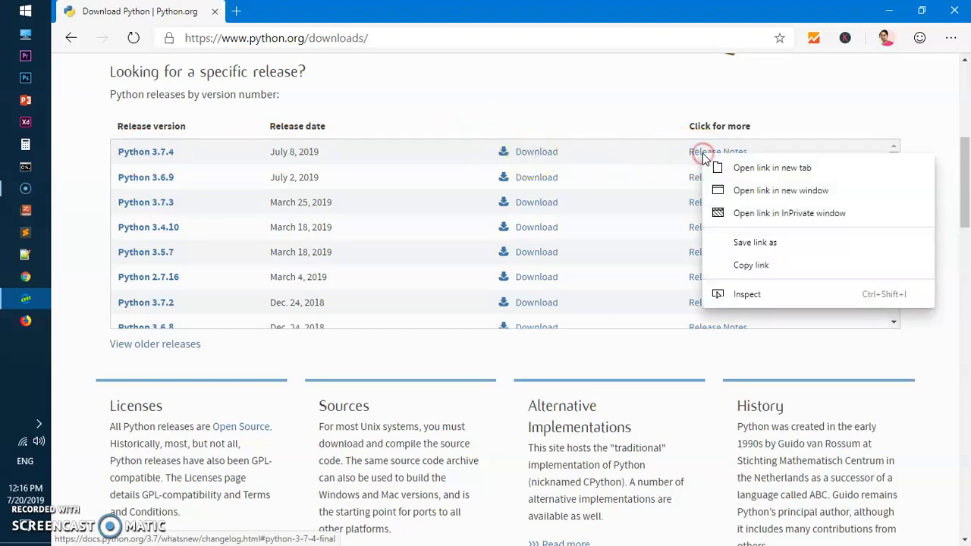
left_click(733, 168)
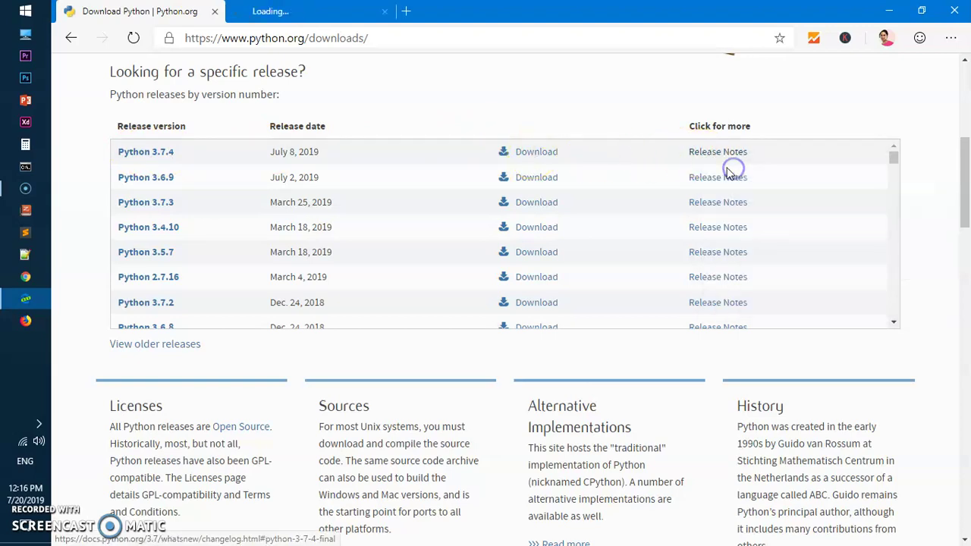
left_click(324, 10)
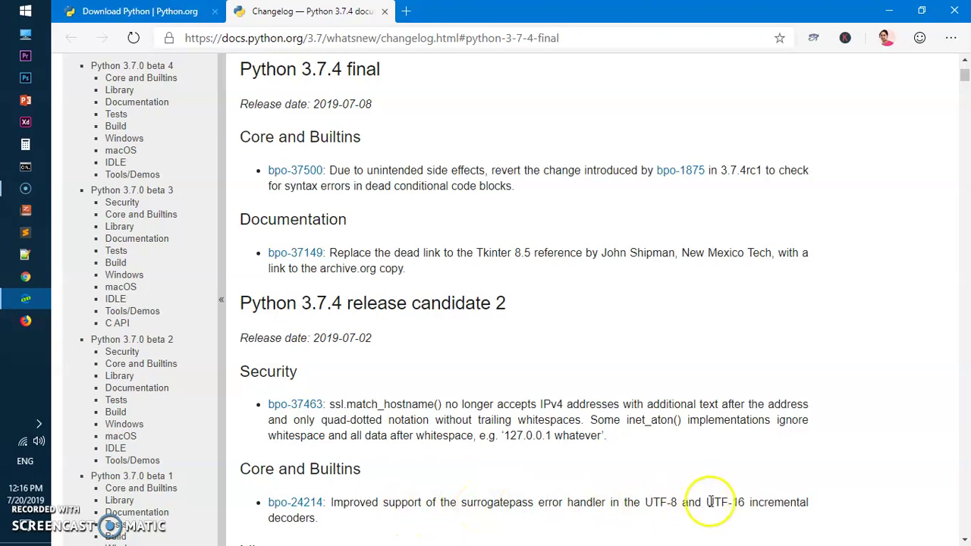
Scroll down through the Python 3.7.4 changelog
scroll(736, 502, "down", 4)
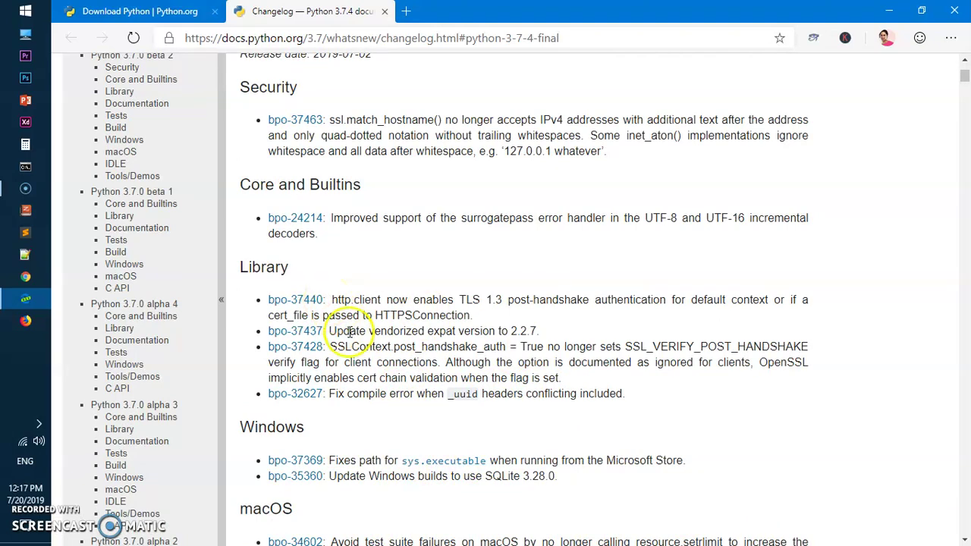
scroll(636, 469, "down", 1)
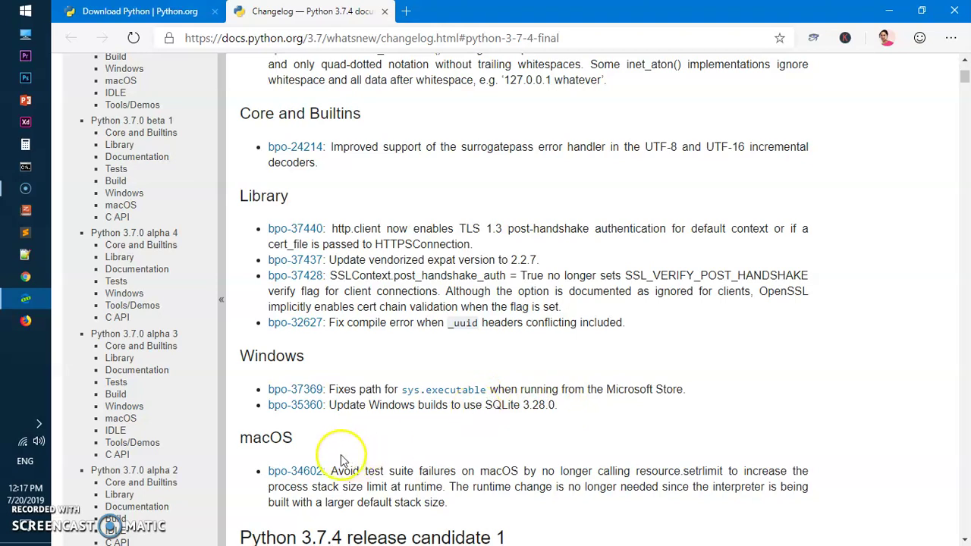
scroll(470, 488, "down", 2)
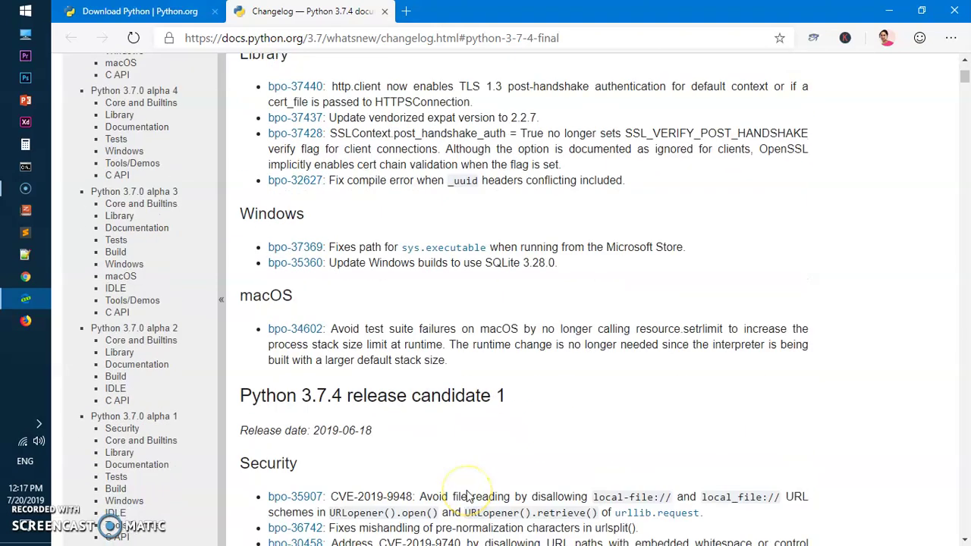
scroll(469, 497, "down", 2)
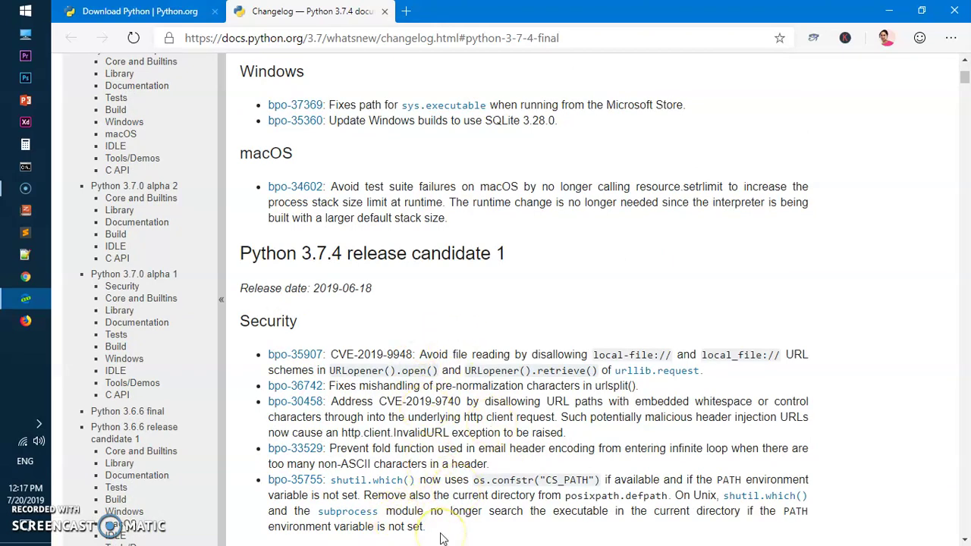
scroll(445, 539, "down", 2)
scroll(446, 537, "down", 3)
scroll(445, 536, "down", 7)
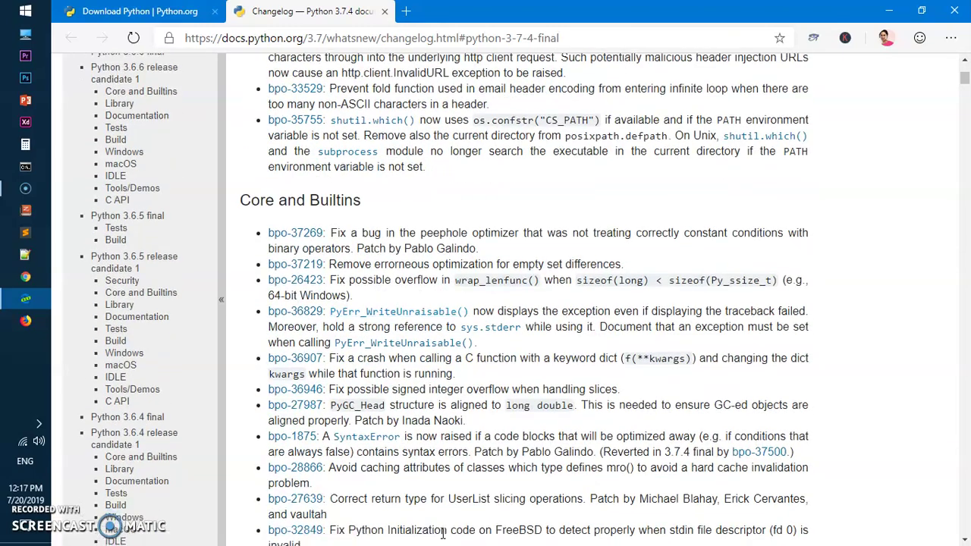
scroll(446, 537, "down", 1)
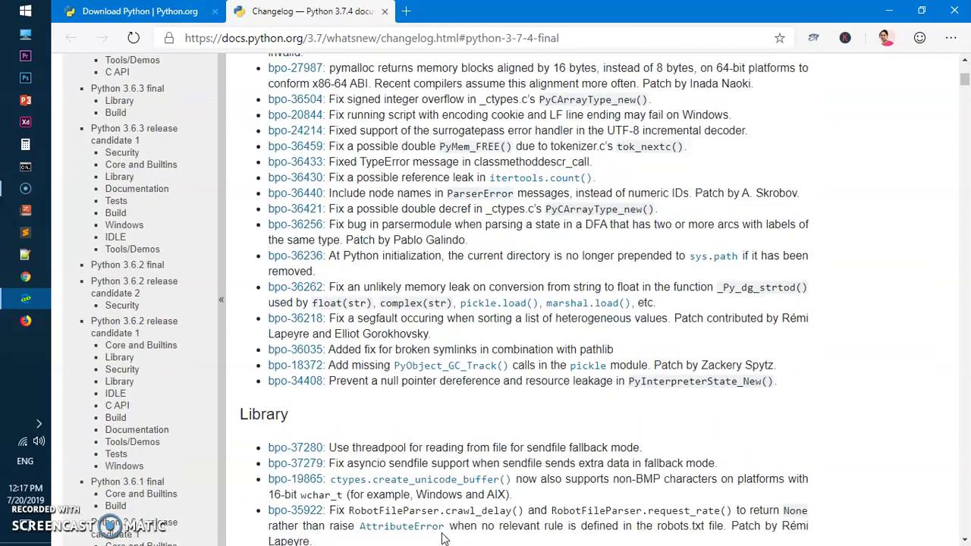
scroll(445, 539, "down", 4)
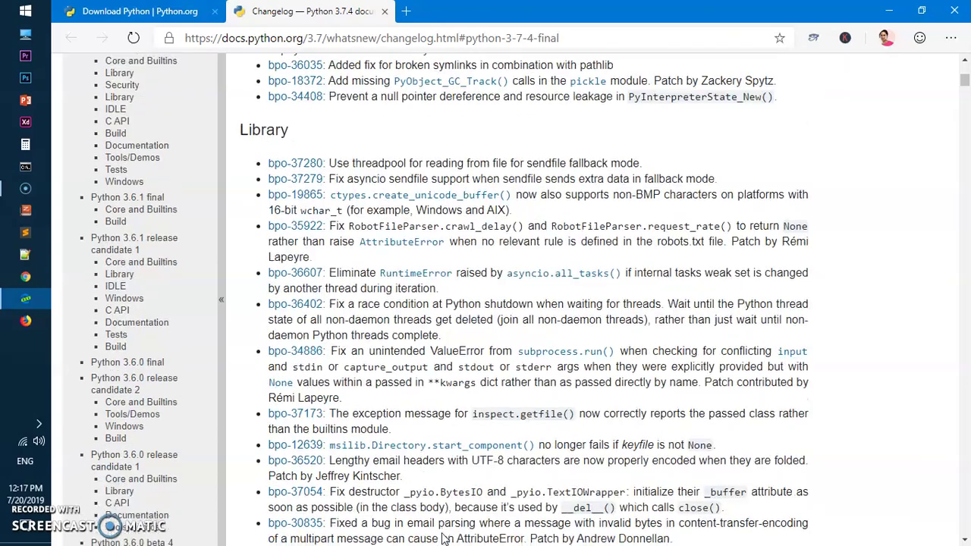
scroll(444, 536, "down", 4)
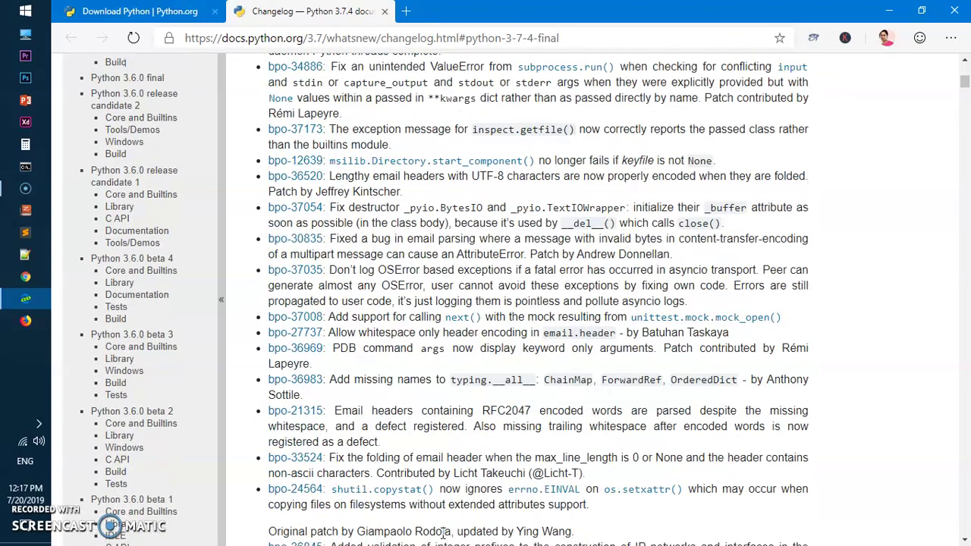
scroll(444, 535, "down", 15)
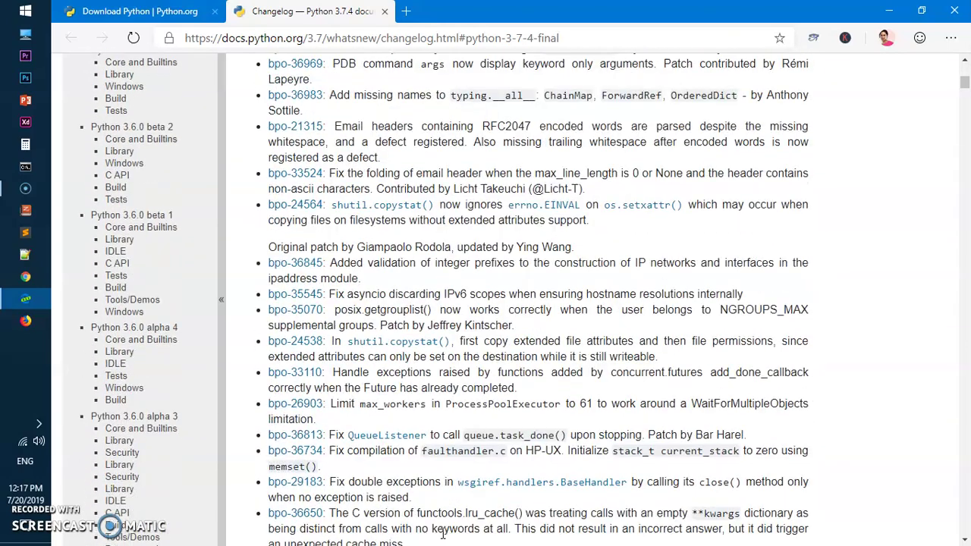
scroll(445, 538, "down", 12)
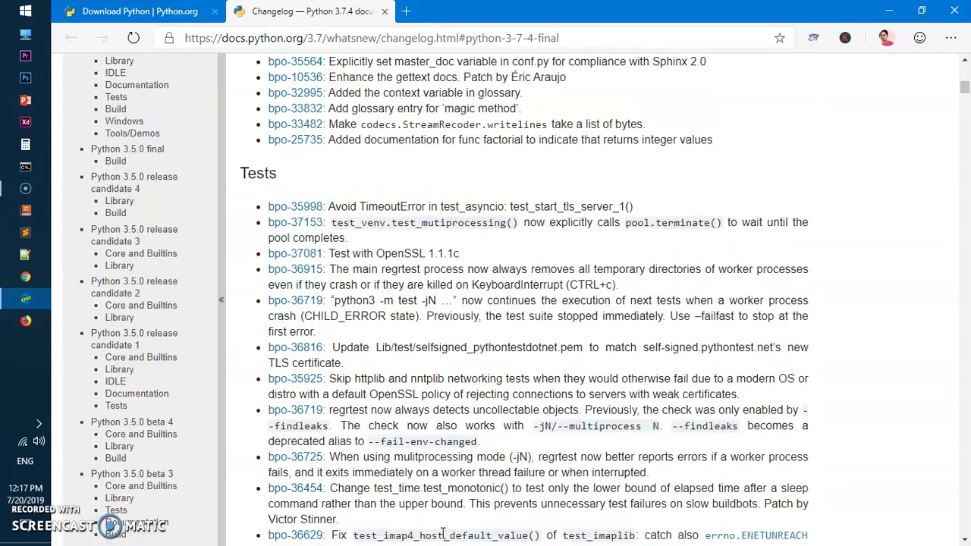
scroll(443, 536, "down", 14)
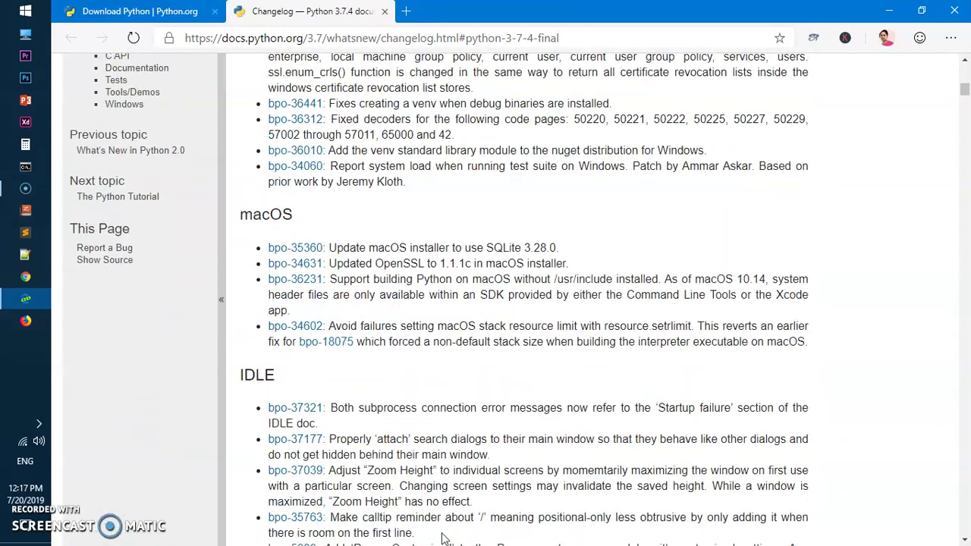
scroll(444, 536, "down", 4)
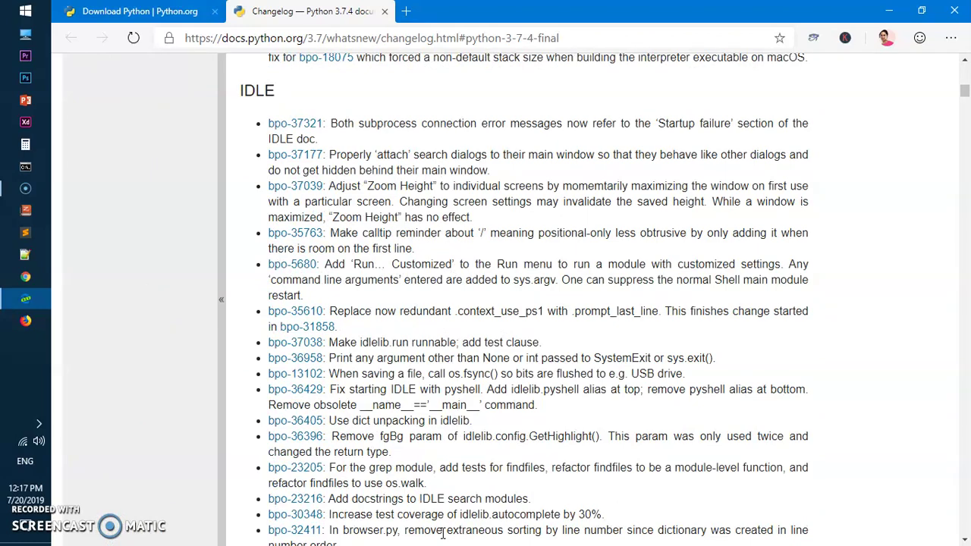
scroll(443, 533, "down", 5)
scroll(443, 534, "up", 6)
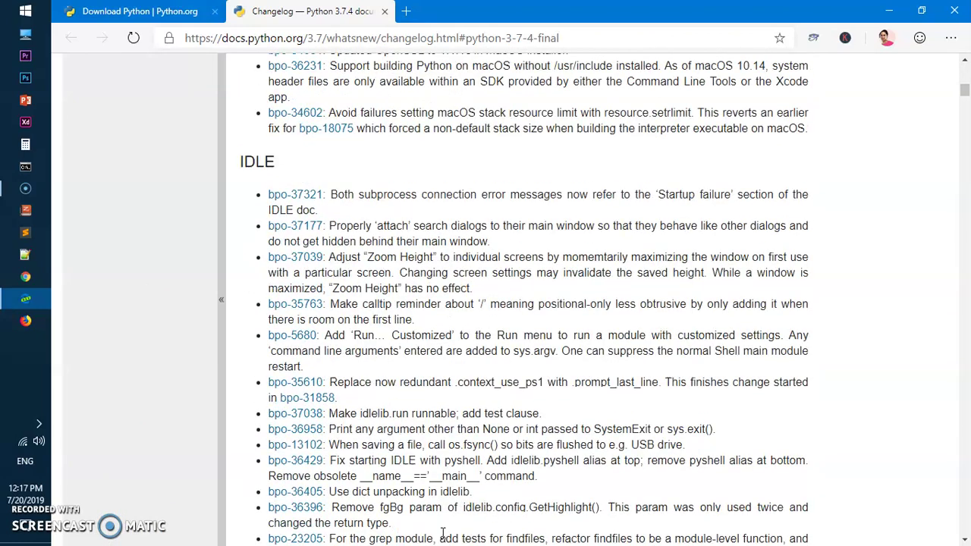
Highlight the IDLE heading and the Tools/scripts/lll.py fix, then close the changelog tab
left_click_drag(237, 161, 283, 163)
left_click(423, 184)
scroll(433, 265, "up", 4)
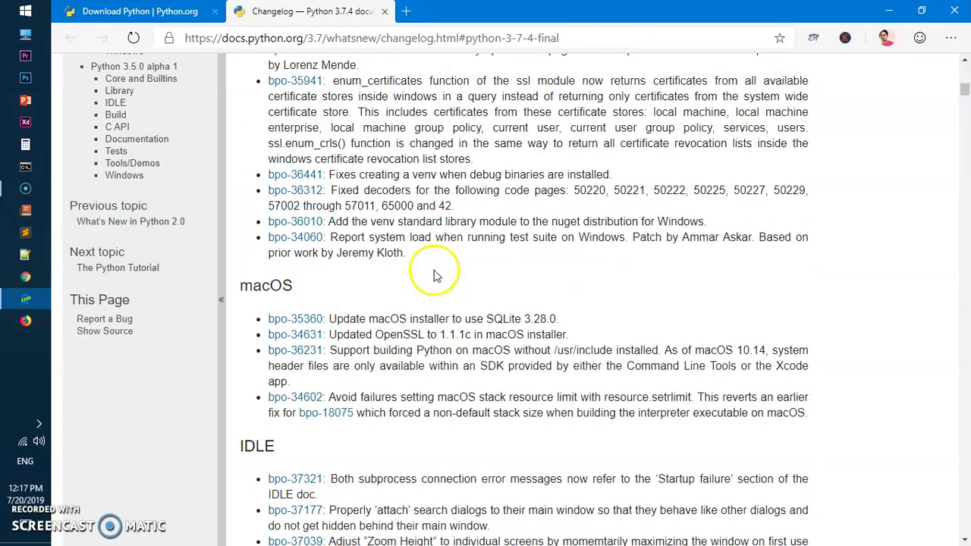
scroll(435, 275, "down", 10)
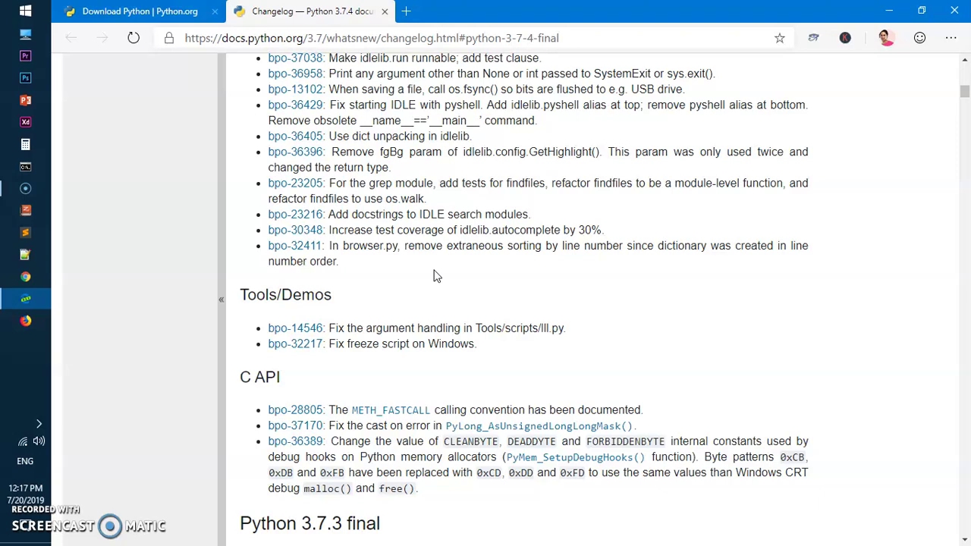
left_click_drag(348, 328, 593, 339)
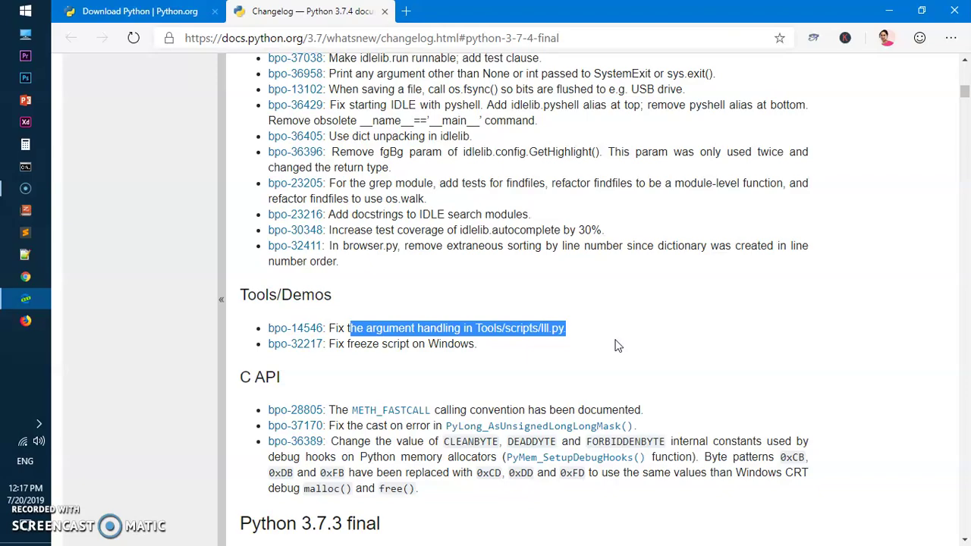
left_click_drag(474, 327, 510, 390)
scroll(510, 390, "down", 4)
scroll(513, 390, "down", 1)
scroll(514, 391, "up", 2)
scroll(510, 388, "down", 10)
scroll(510, 389, "down", 20)
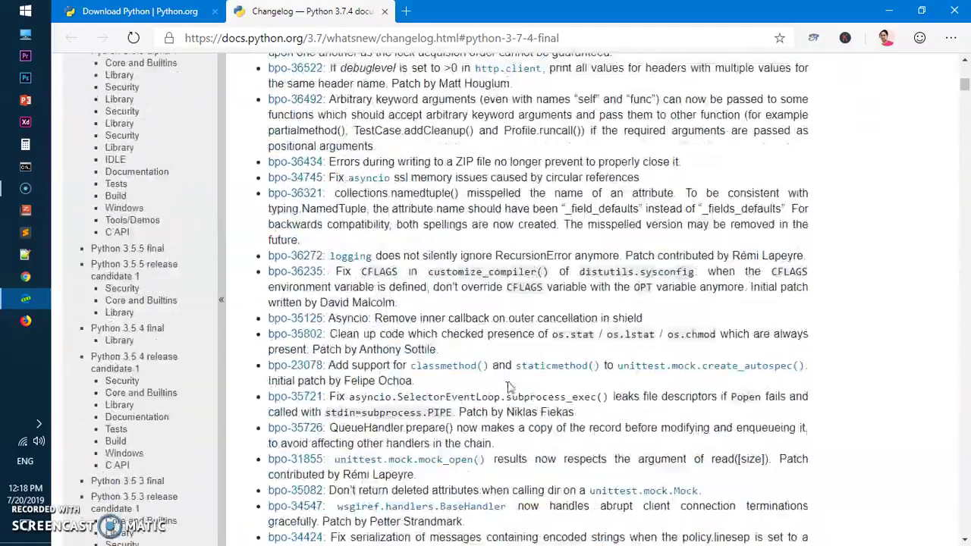
scroll(510, 388, "up", 20)
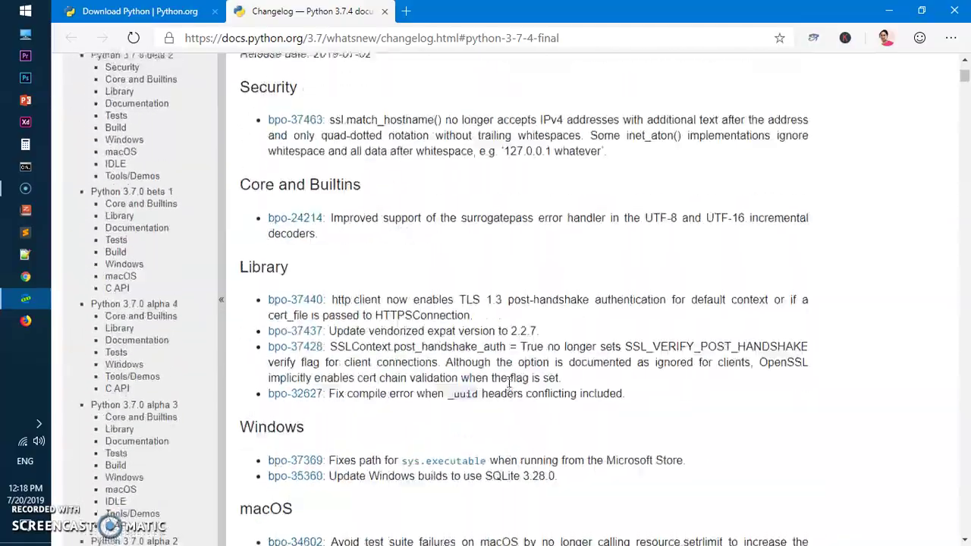
scroll(510, 383, "up", 20)
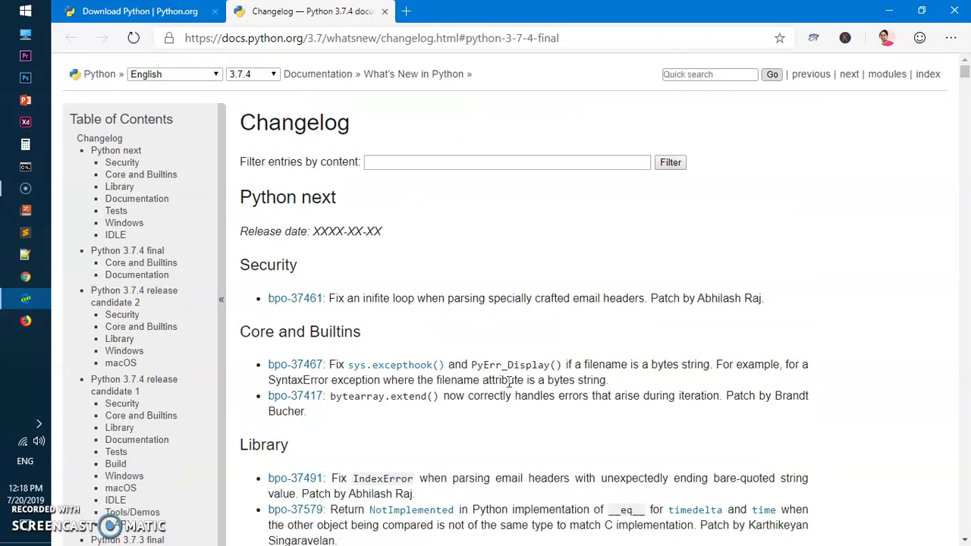
left_click(385, 11)
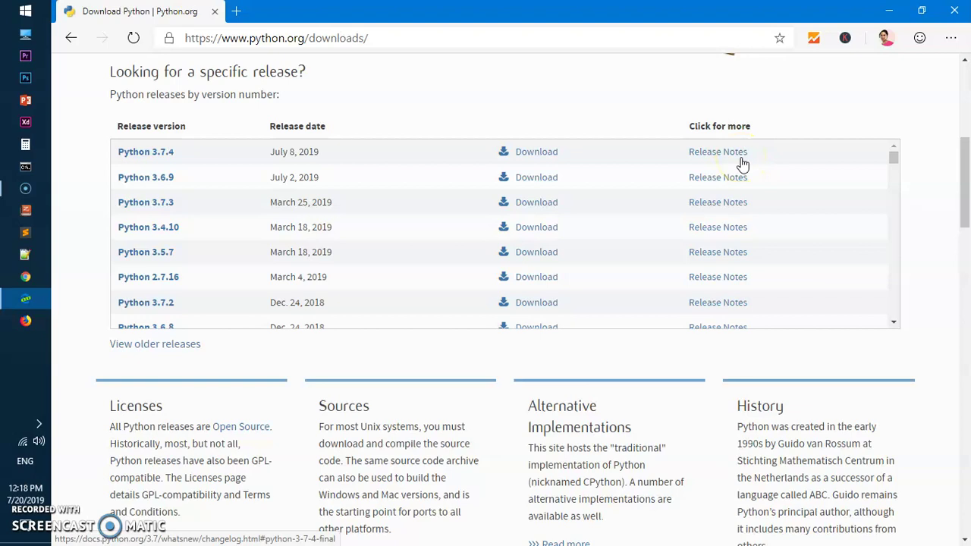
Open the Python 3.7.4 release page and scroll down to its Files table
left_click(529, 154)
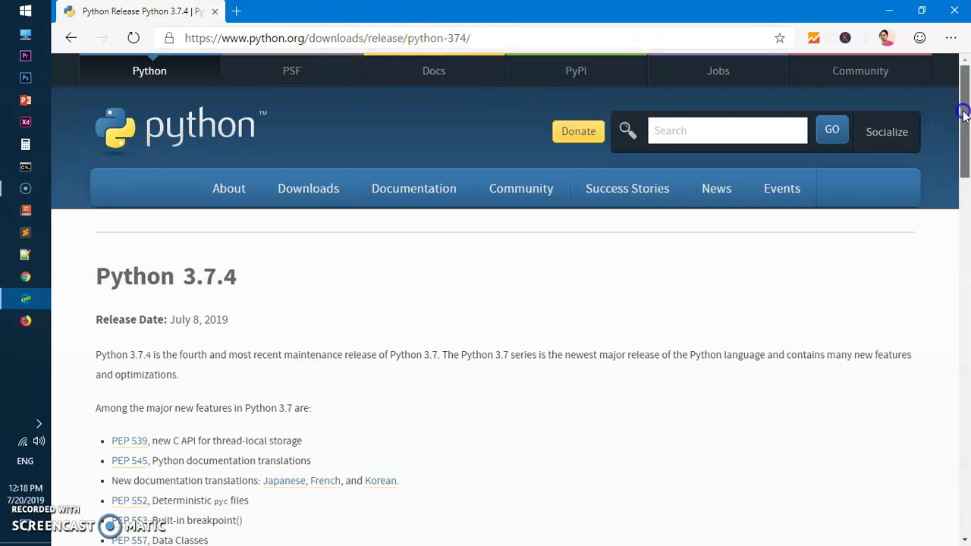
left_click_drag(964, 112, 967, 297)
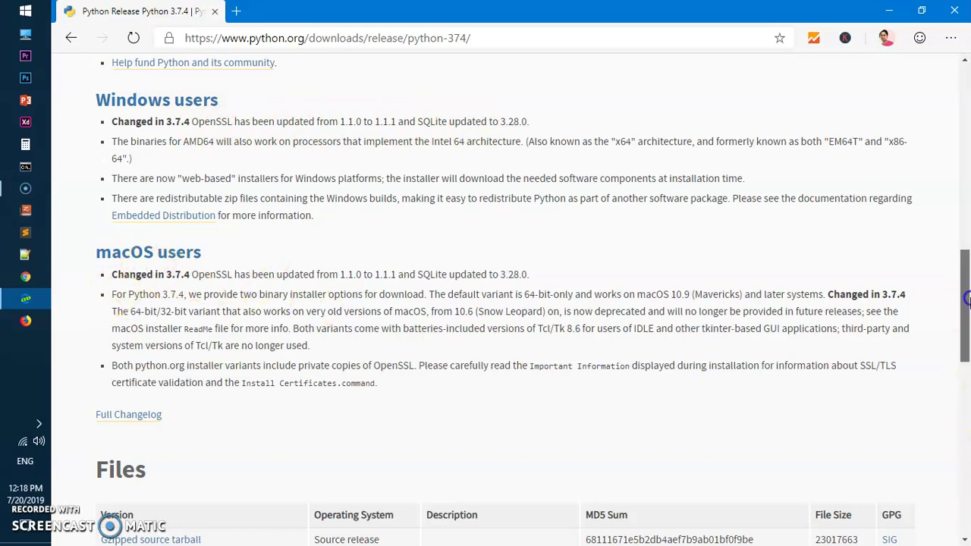
left_click_drag(968, 300, 968, 386)
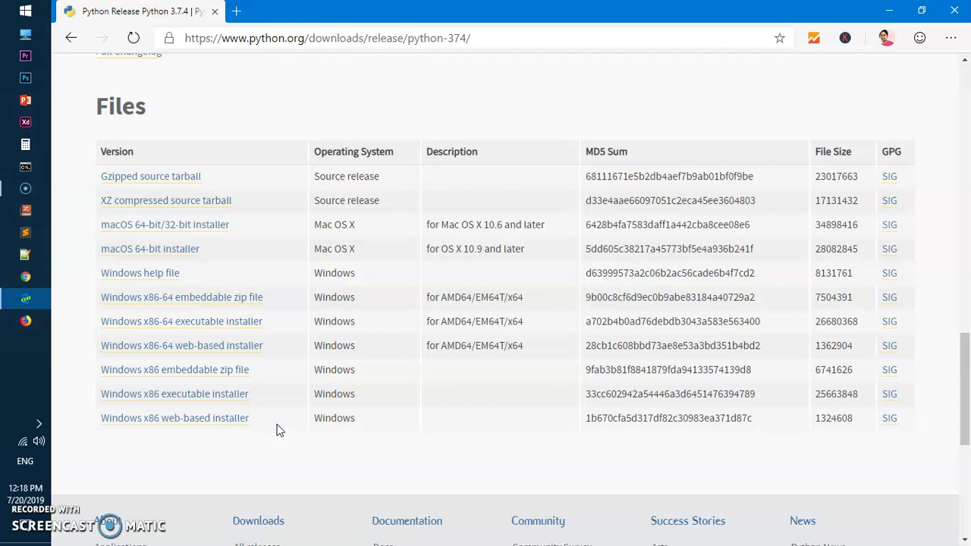
Compare the Windows installer links, then download python-3.7.4-amd64-webinstall.exe, the x86-64 web-based installer
left_click(137, 426)
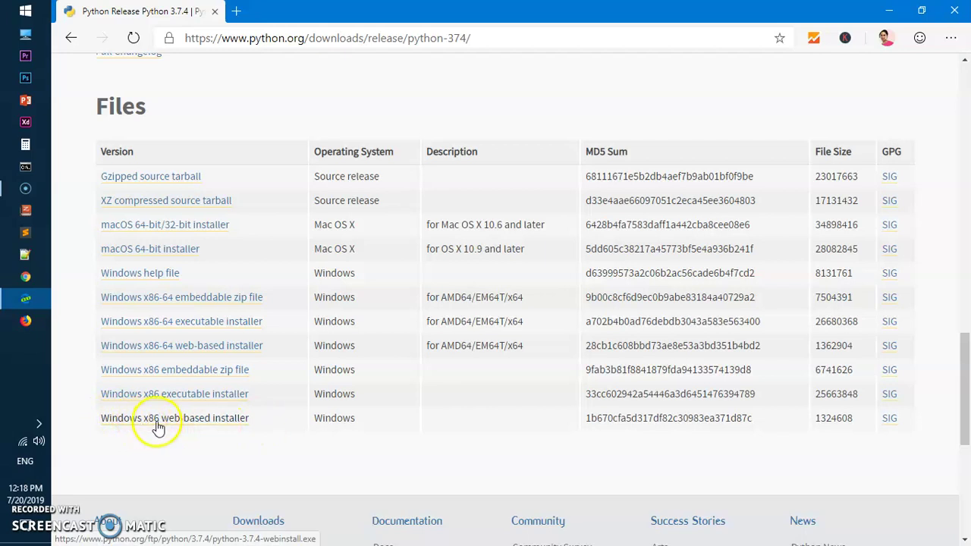
left_click(166, 403)
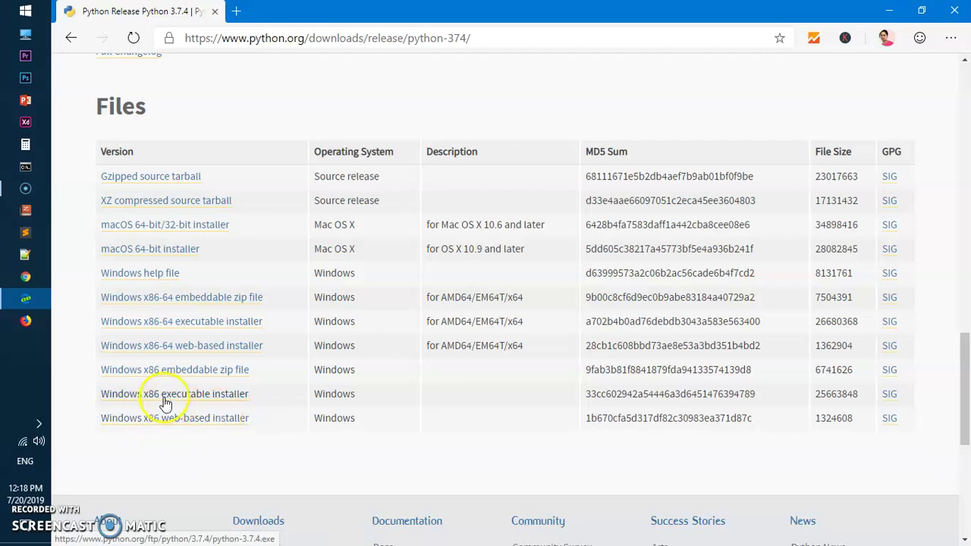
left_click(258, 302)
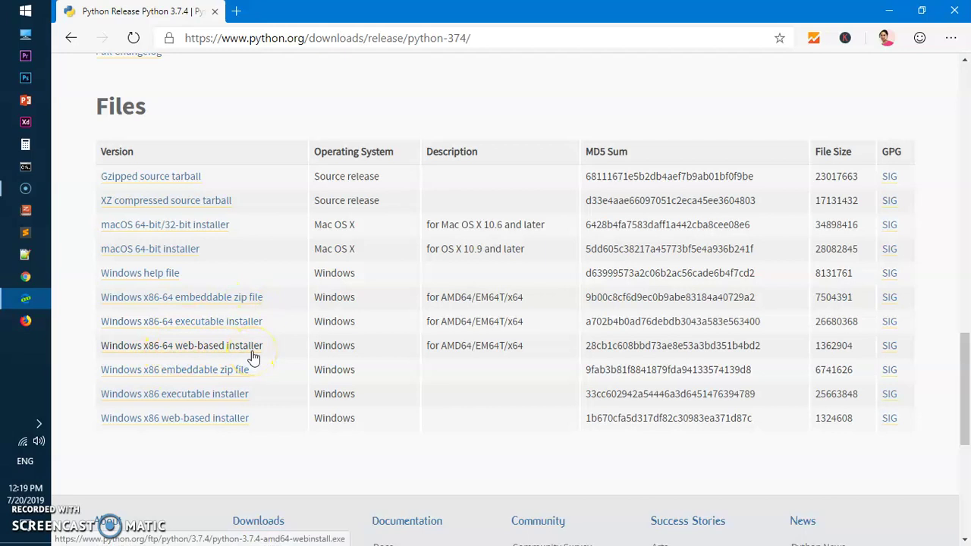
left_click(191, 354)
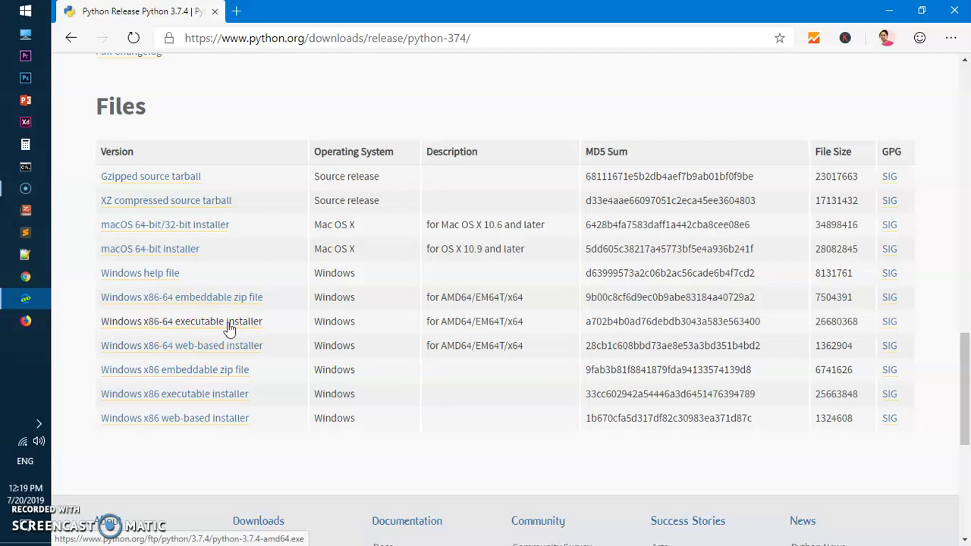
left_click(195, 354)
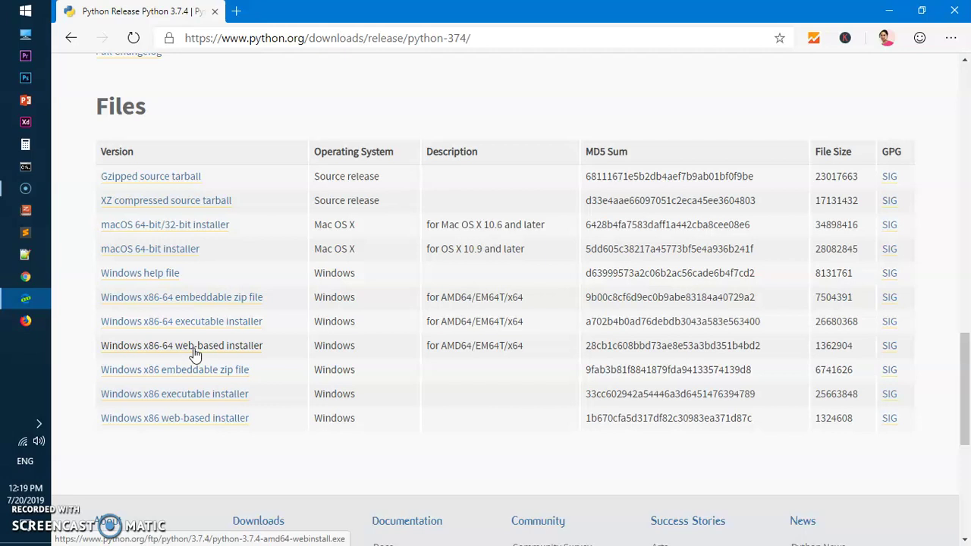
left_click(249, 351)
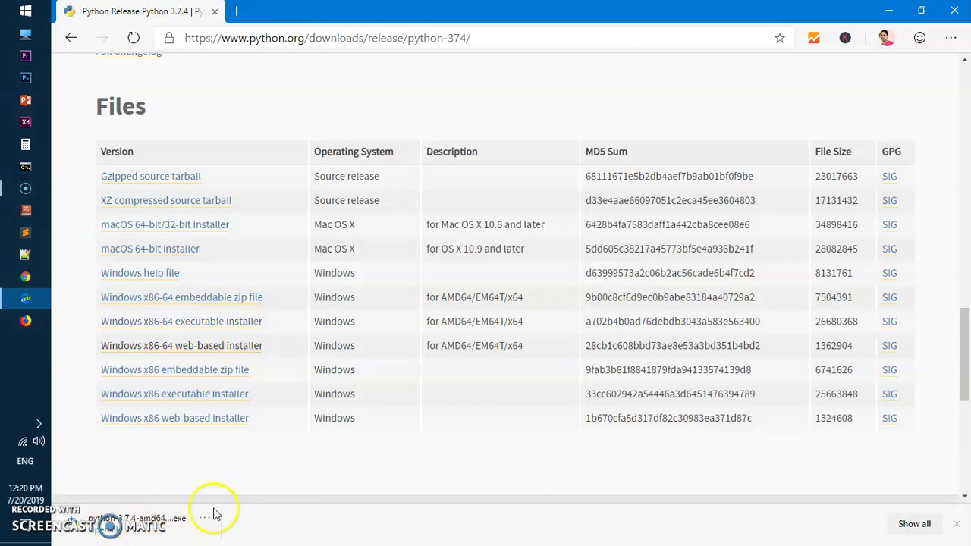
Run the downloaded Python installer from the download bar and choose Install anyway
left_click(112, 532)
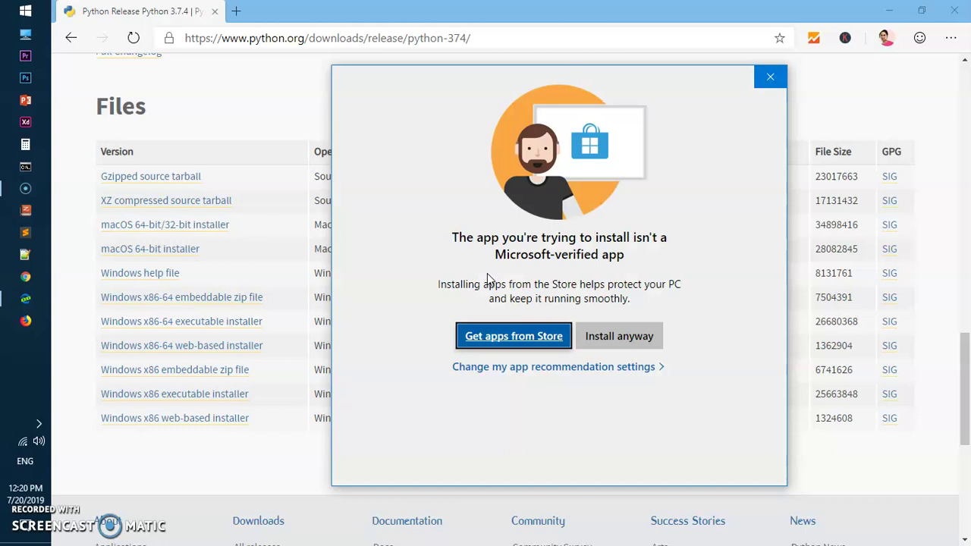
left_click(619, 337)
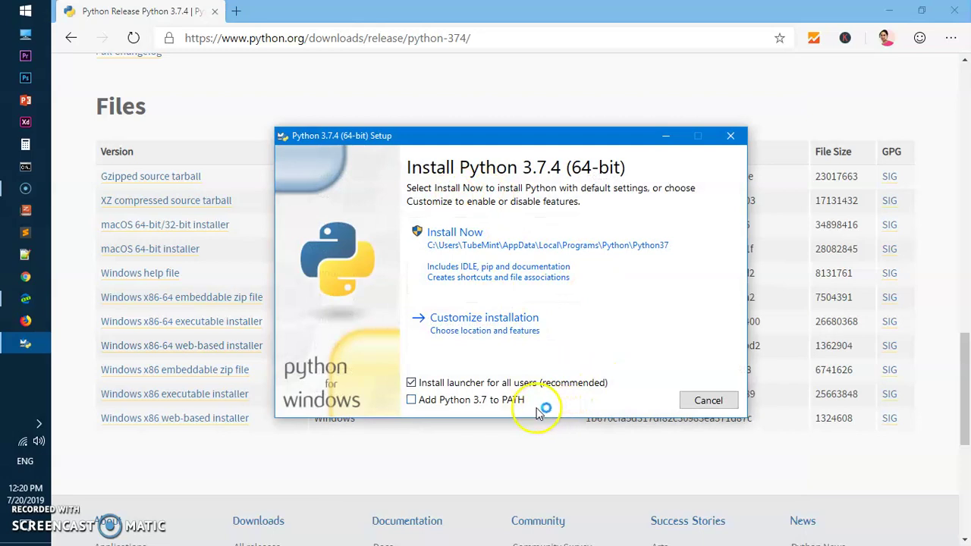
Tick 'Add Python 3.7 to PATH' and close the Command Prompt window
left_click(412, 402)
left_click(25, 166)
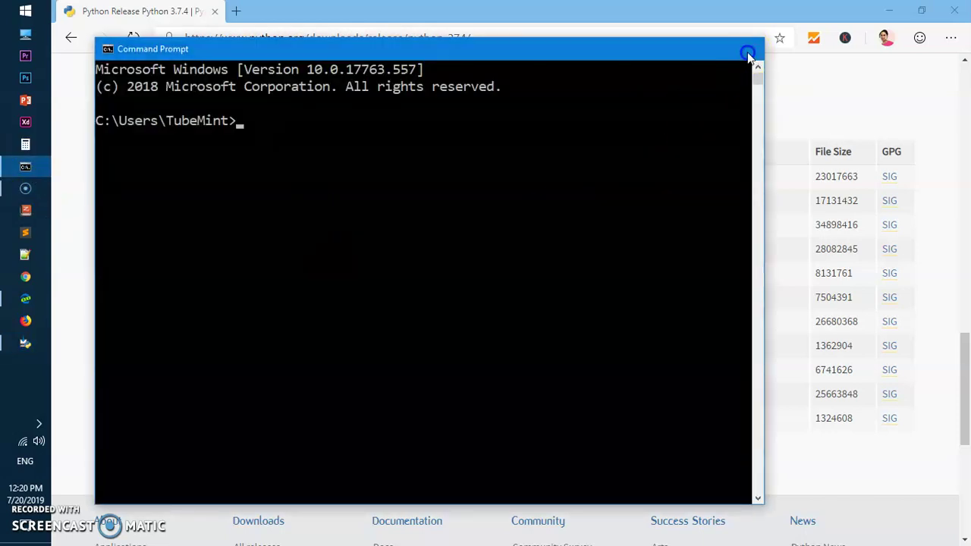
left_click(748, 49)
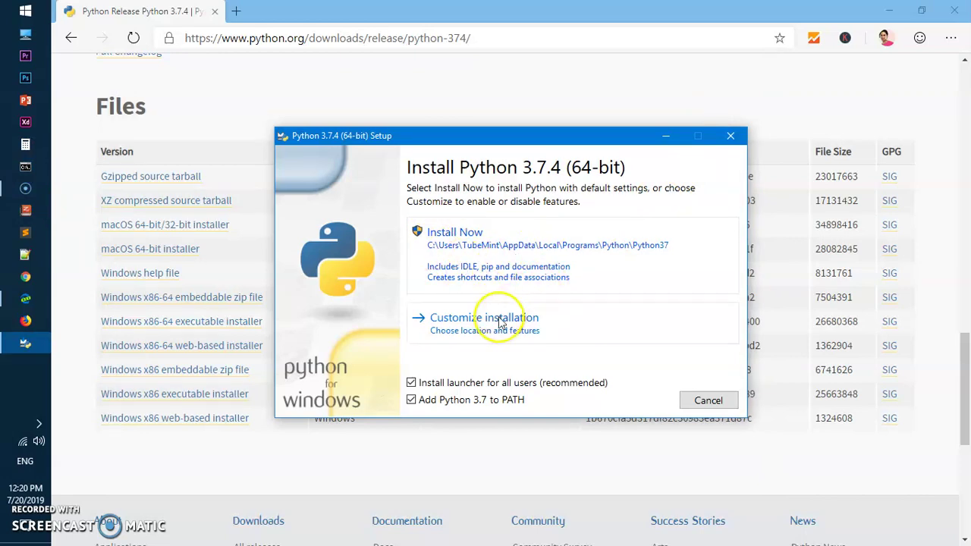
Go to Customize installation, come back, and make sure 'Add Python 3.7 to PATH' is ticked
left_click(501, 324)
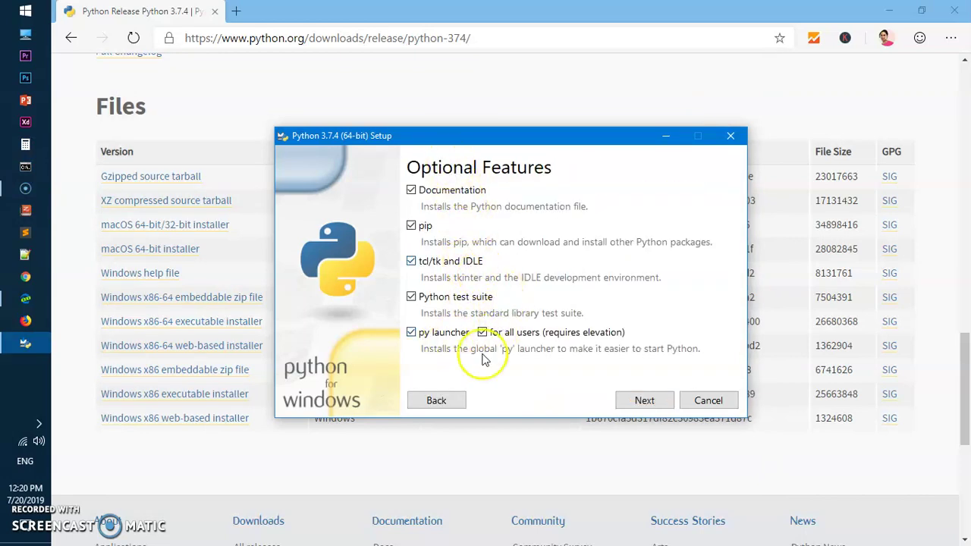
left_click(438, 401)
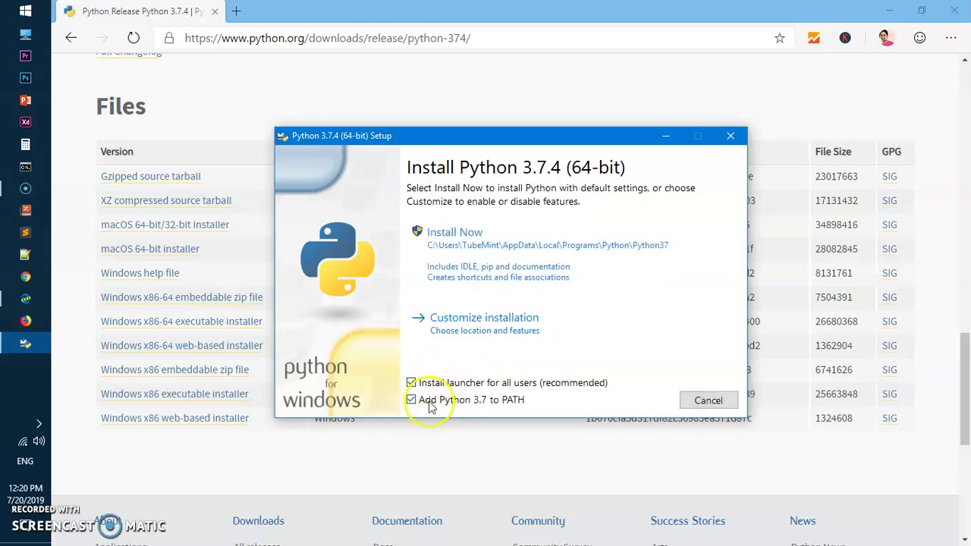
left_click(412, 401)
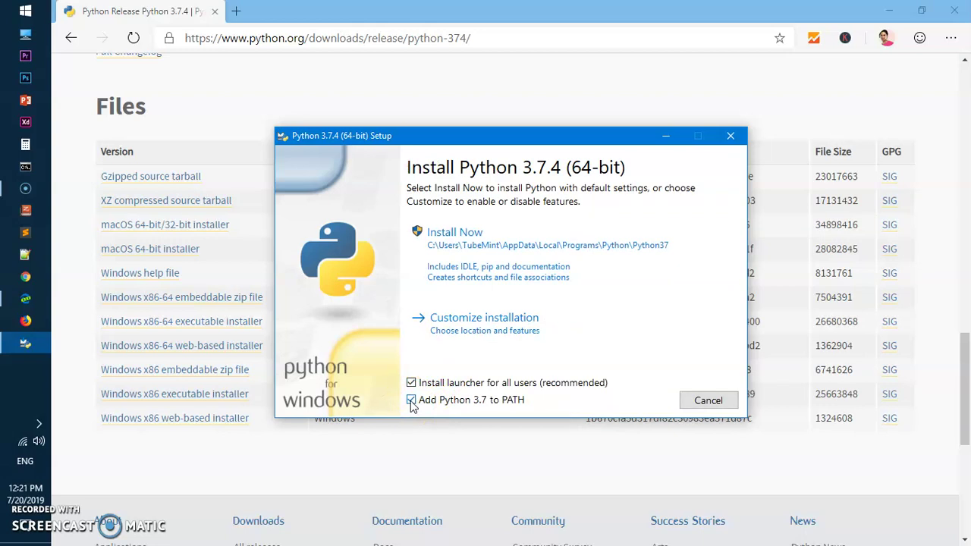
left_click(411, 402)
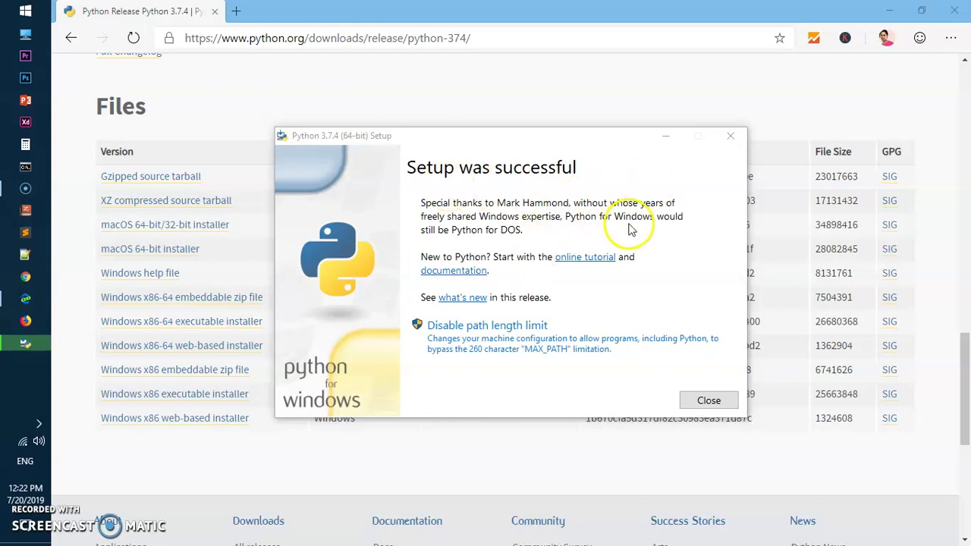
Close the Python 3.7.4 installer after it reports 'Setup was successful'
left_click(701, 407)
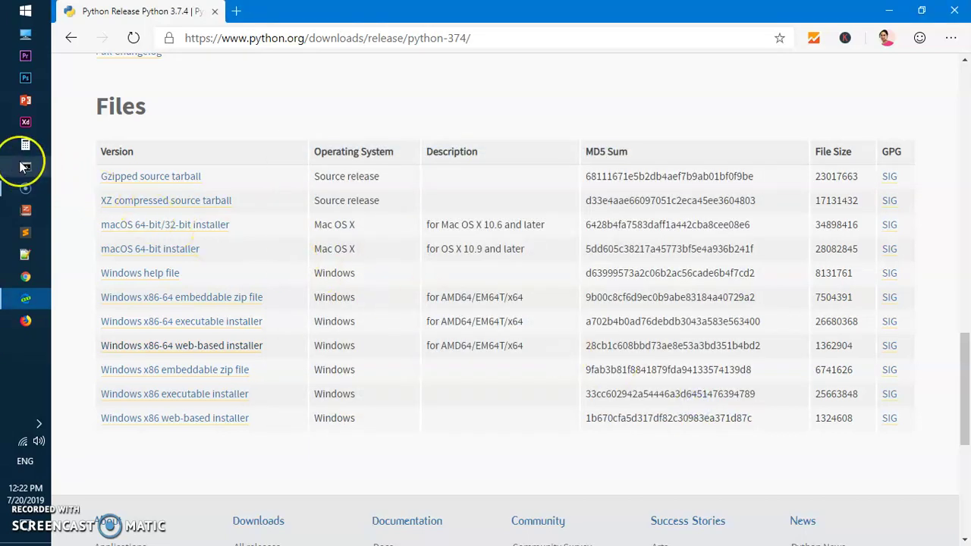
Open Command Prompt via a 'cmd' search and check the installed version with python -V
left_click(24, 166)
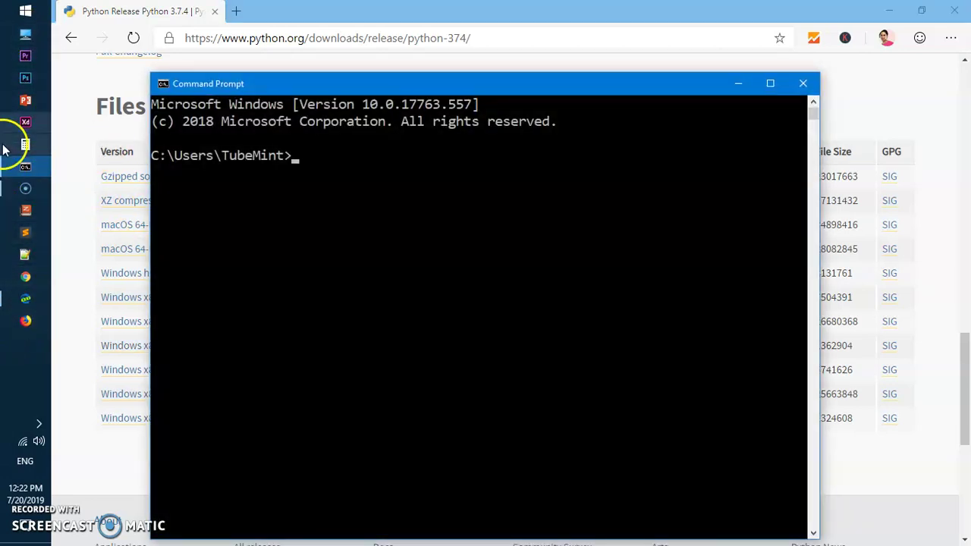
left_click(17, 9)
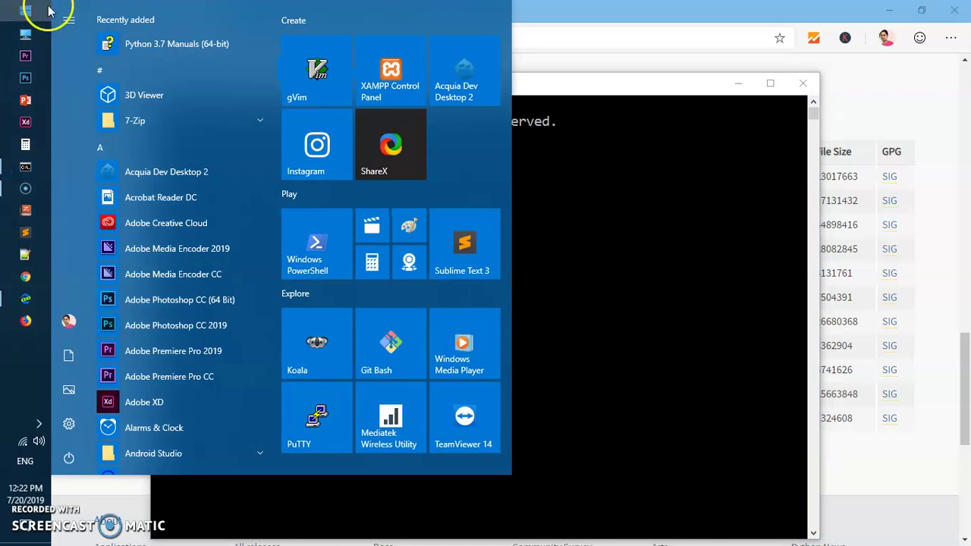
type("cmd")
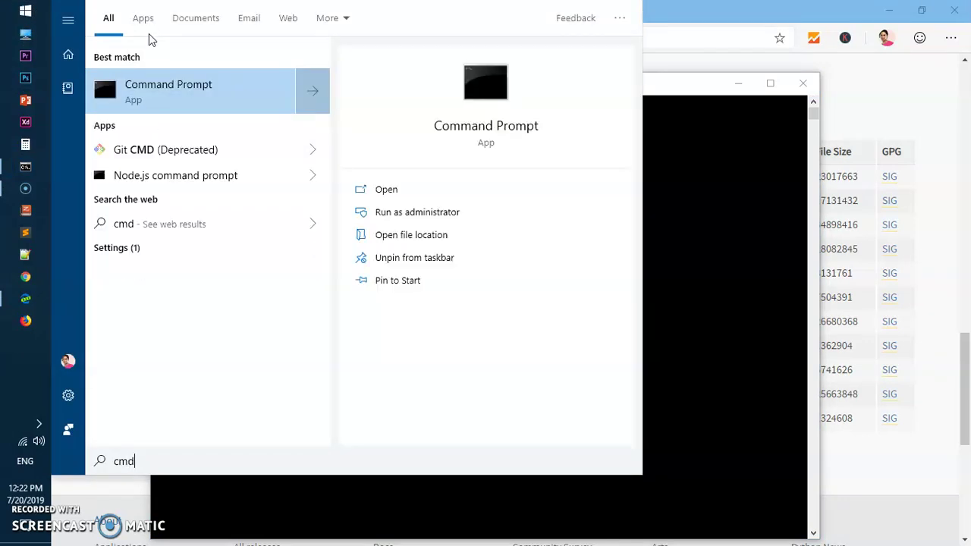
key("Return")
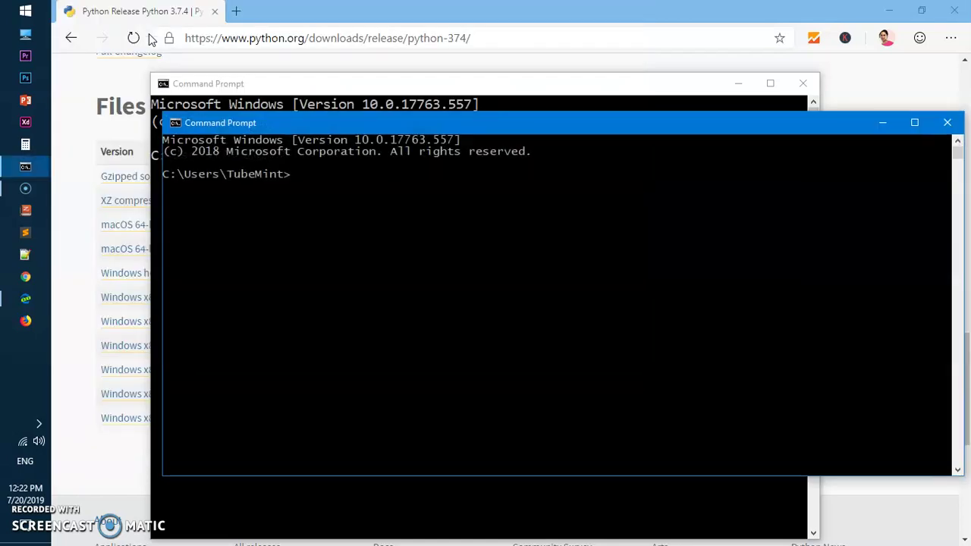
left_click(947, 123)
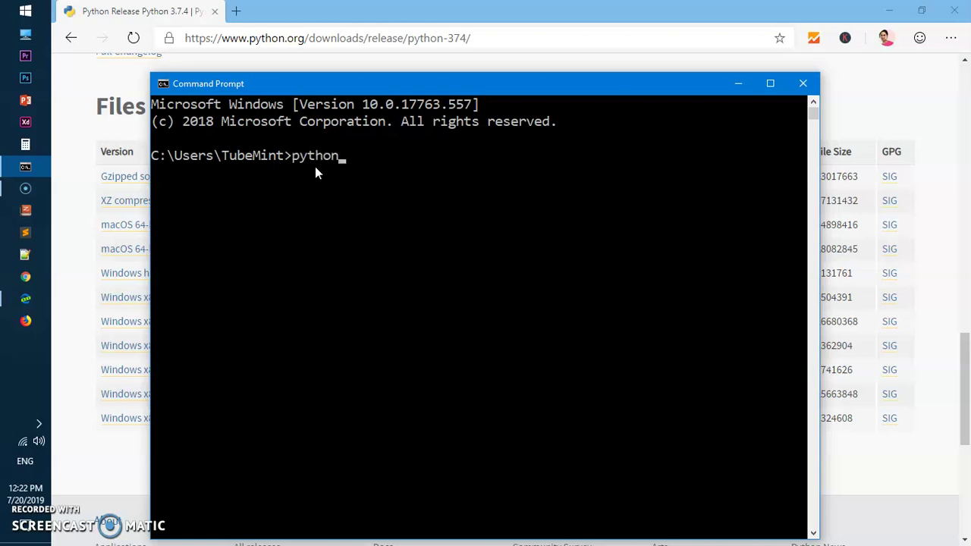
type("-V")
key("Return")
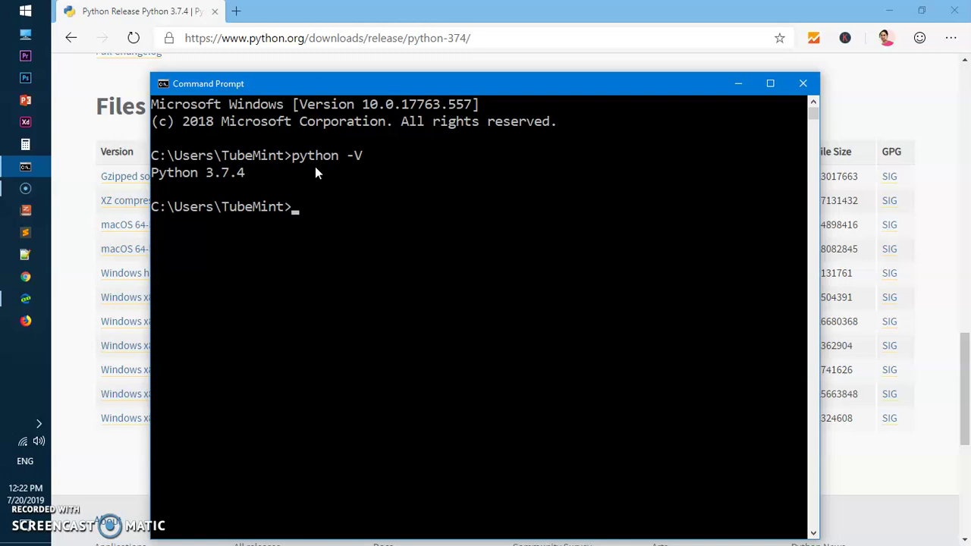
Start the python interpreter and run print("Hello World")
type("python")
key("Return")
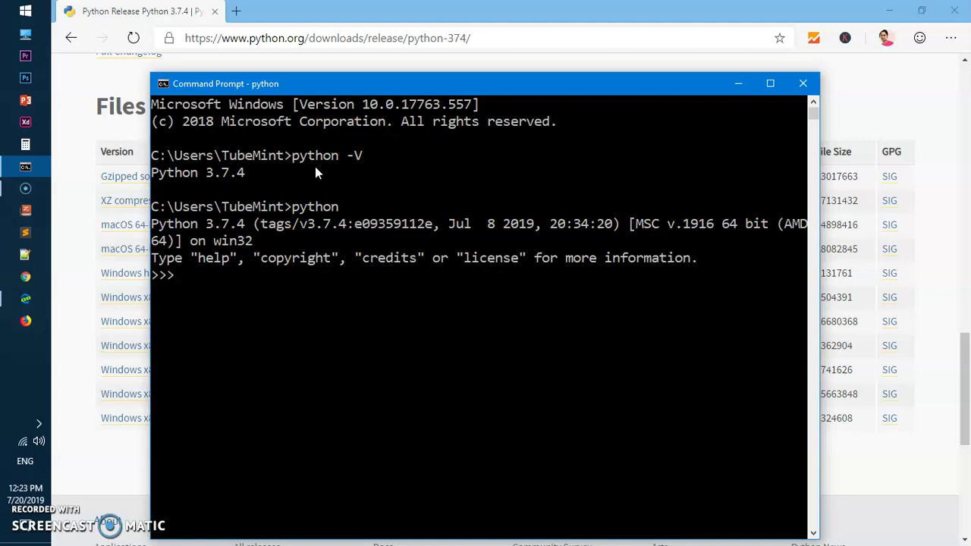
type("print()")
key("Left")
type("\"\"")
key("Left")
type("Hello ")
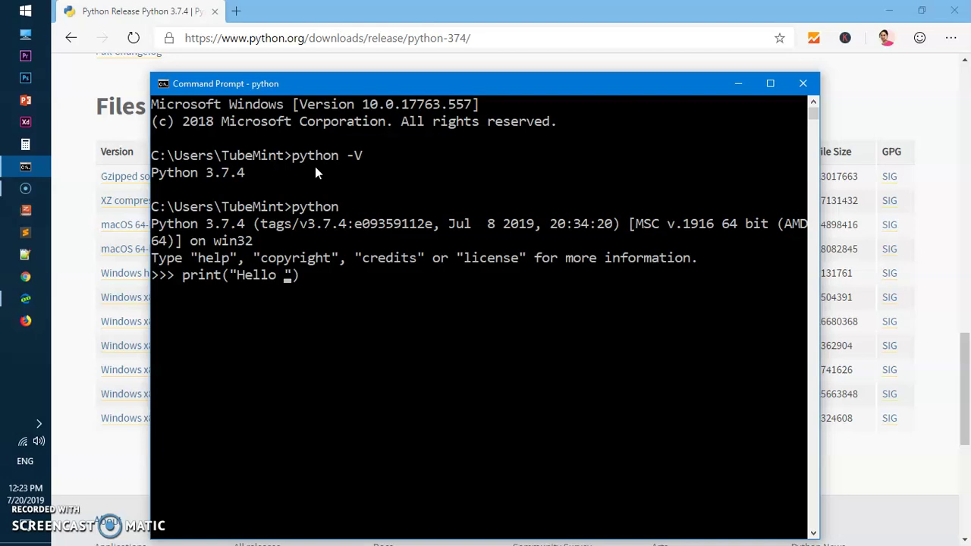
type("World")
key("Right")
key("Right")
key("Return")
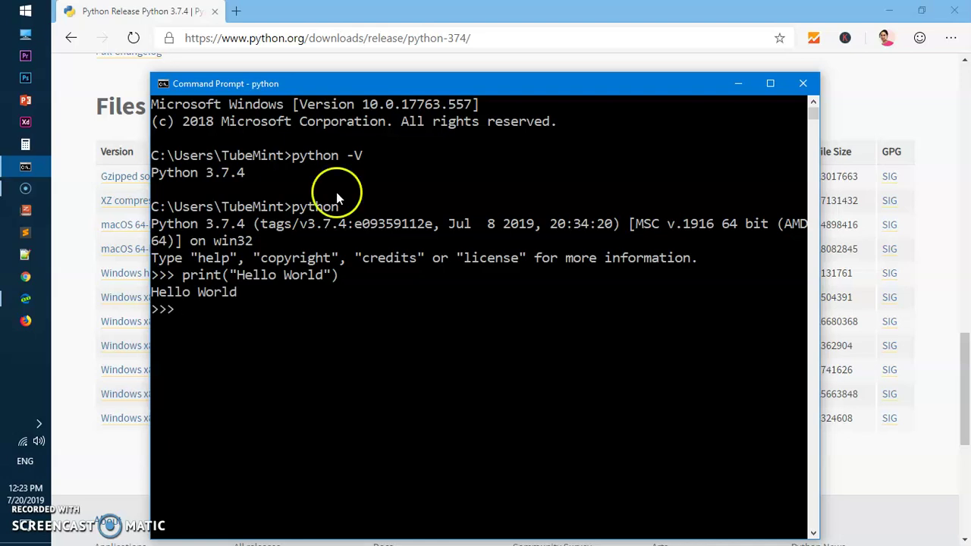
Open Python 3.7 Manuals (64-bit) from Start and scroll through its contents
left_click(26, 11)
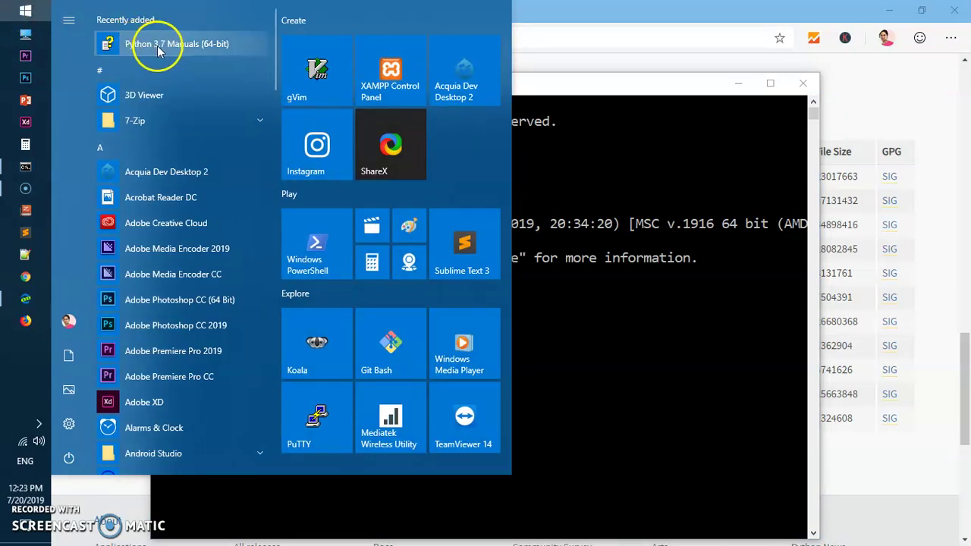
left_click(202, 47)
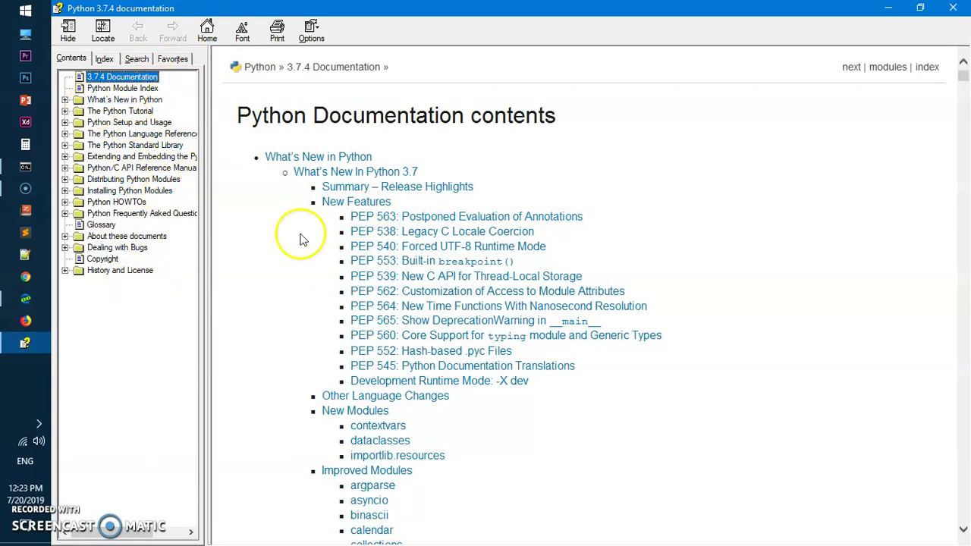
scroll(516, 421, "down", 5)
scroll(514, 415, "down", 20)
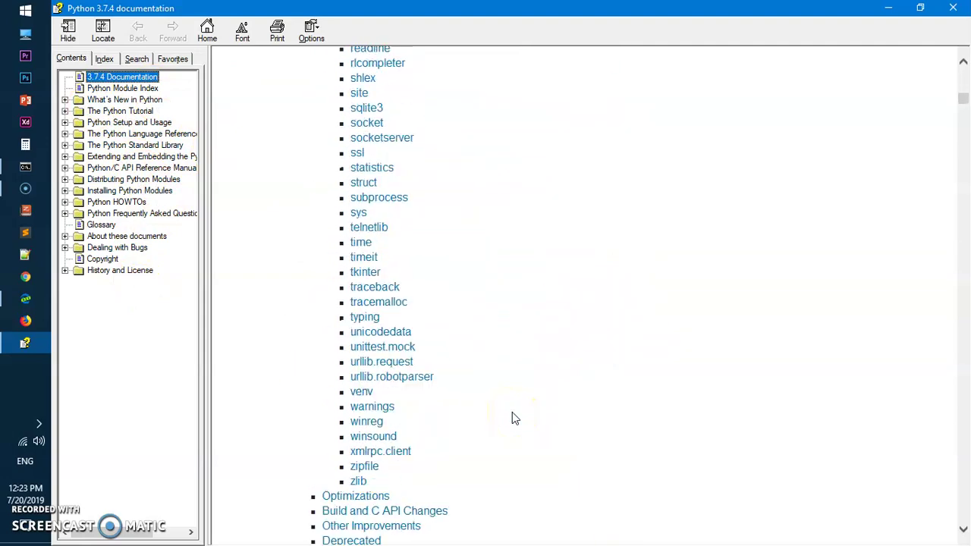
scroll(512, 411, "down", 20)
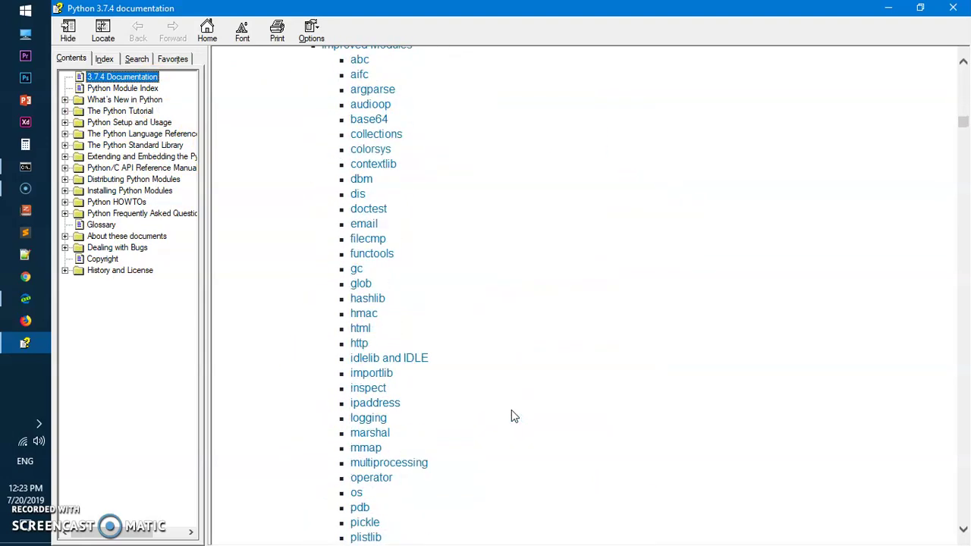
scroll(512, 415, "down", 15)
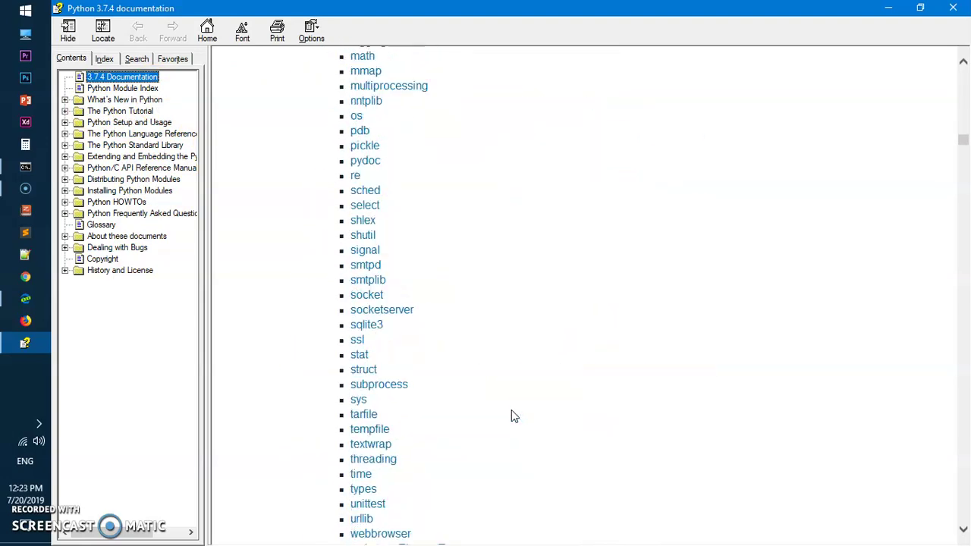
Close the documentation and Command Prompt, and scroll the release page back to the top
left_click(955, 9)
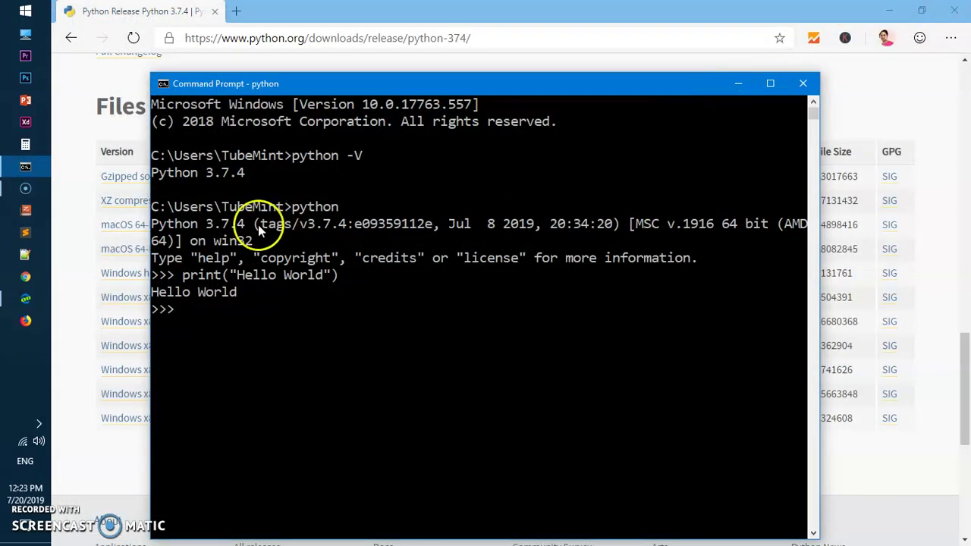
left_click(803, 83)
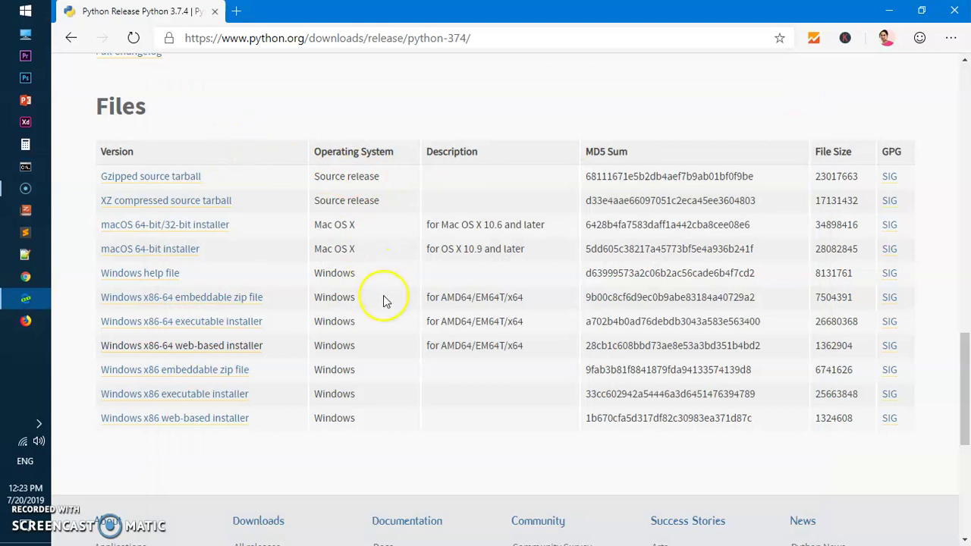
scroll(386, 299, "up", 8)
scroll(384, 302, "up", 5)
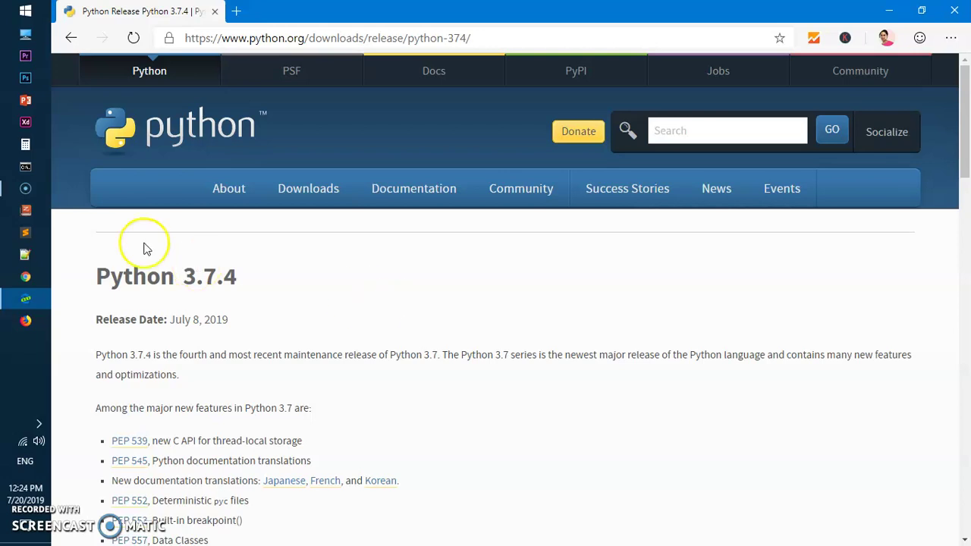
left_click(25, 11)
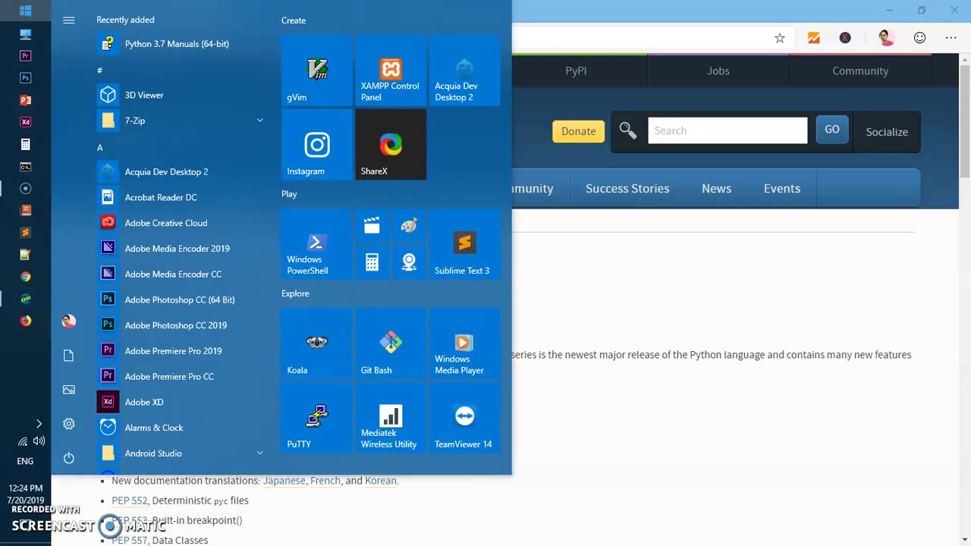
type("idle")
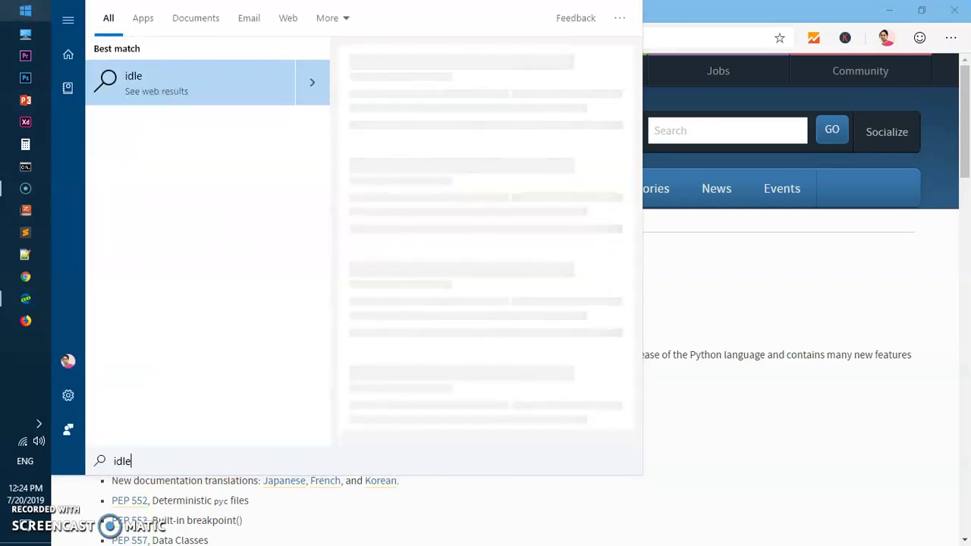
key("BackSpace")
key("BackSpace")
key("BackSpace")
type("p")
key("BackSpace")
key("BackSpace")
type("python i")
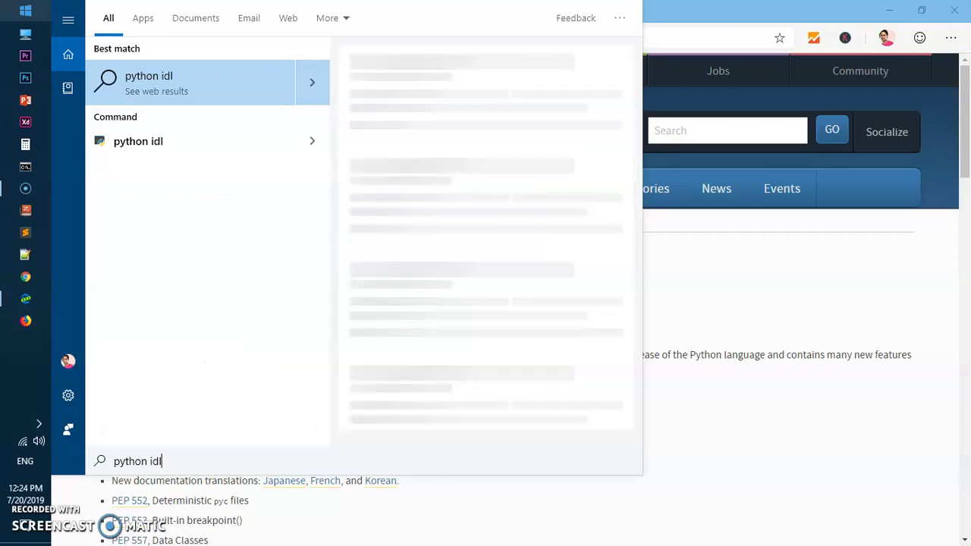
type("e")
key("BackSpace")
key("BackSpace")
key("BackSpace")
key("BackSpace")
key("BackSpace")
key("BackSpace")
key("BackSpace")
key("BackSpace")
key("BackSpace")
key("BackSpace")
key("BackSpace")
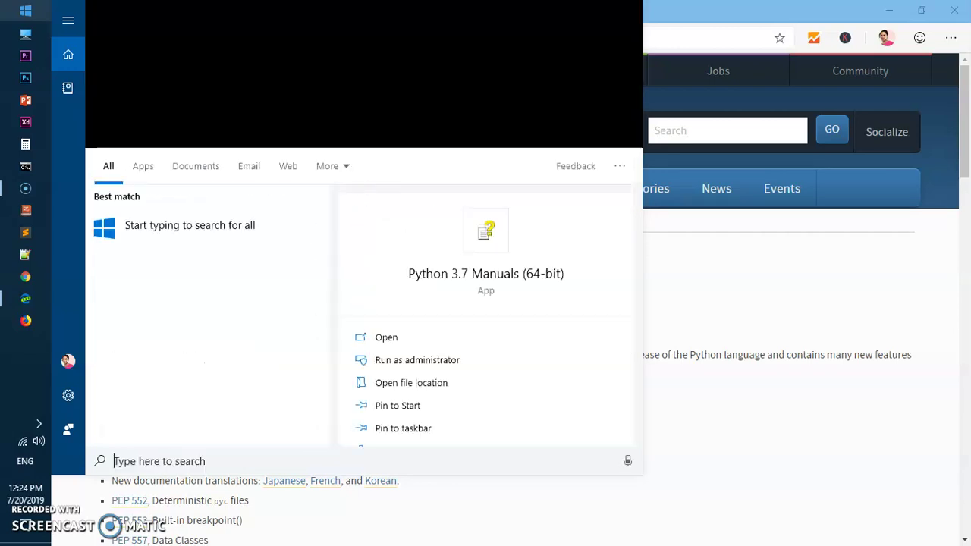
Expand the Python 3.7 folder in the Start menu app list
left_click(25, 10)
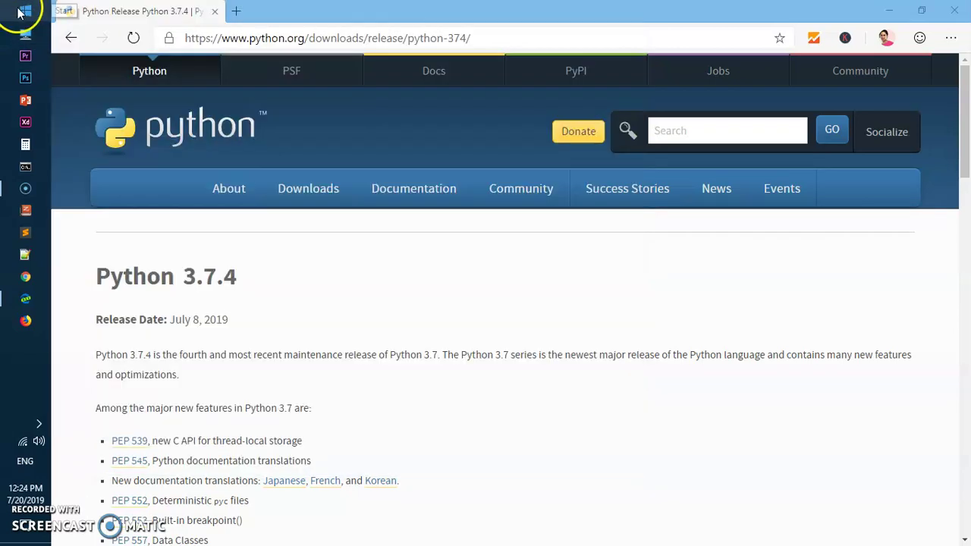
left_click(25, 10)
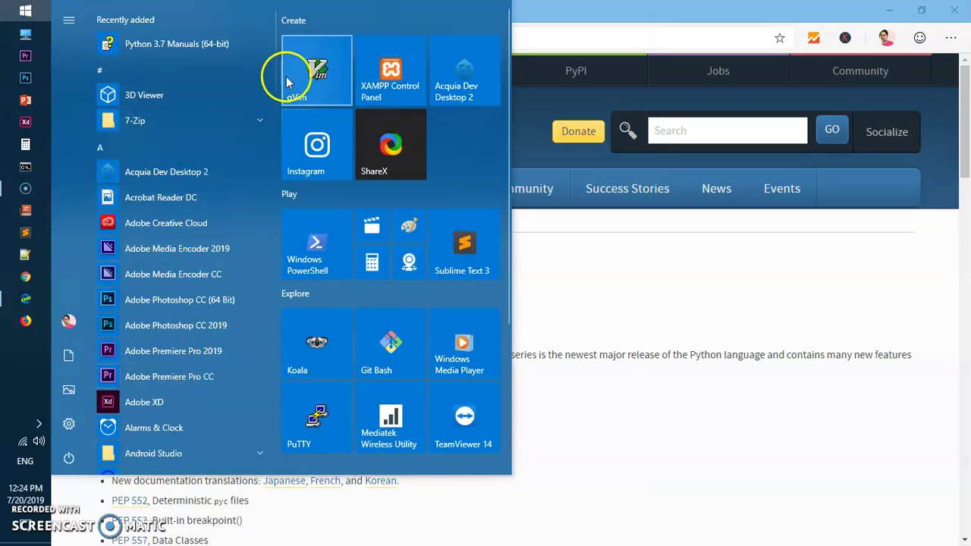
scroll(234, 383, "down", 5)
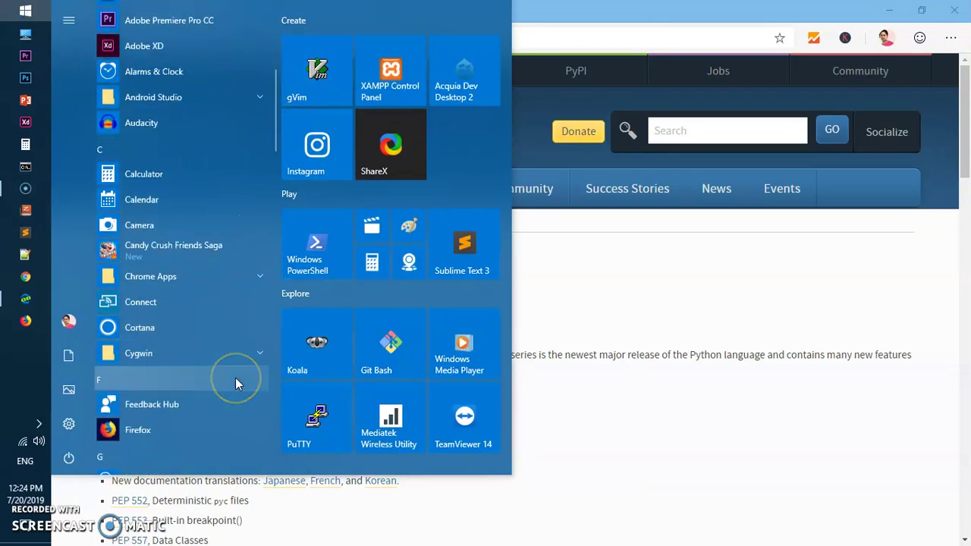
scroll(235, 384, "down", 4)
scroll(235, 383, "down", 5)
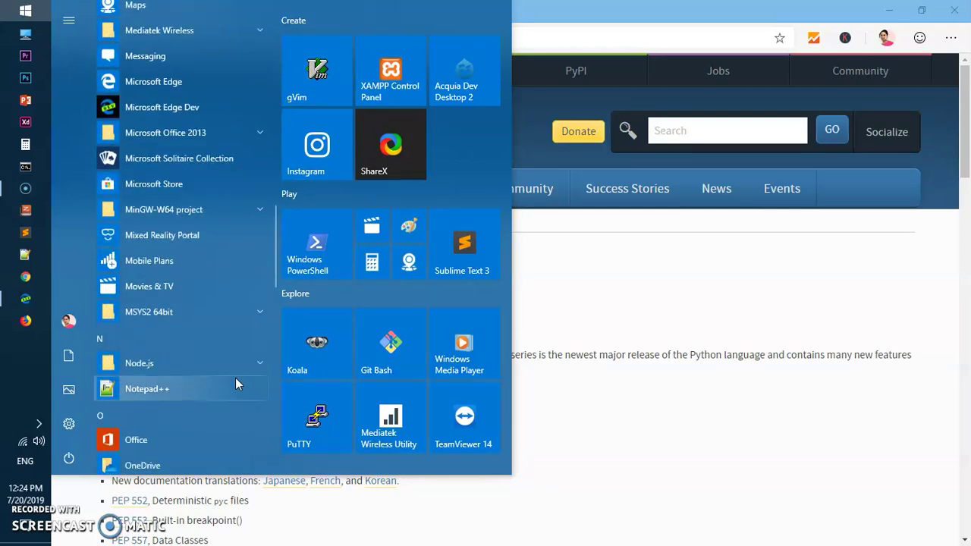
scroll(235, 383, "down", 2)
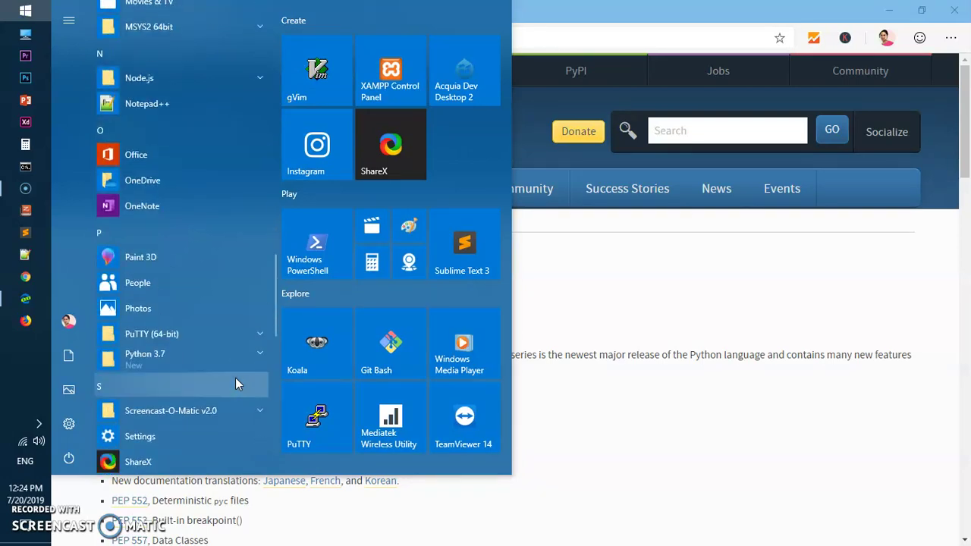
left_click(242, 354)
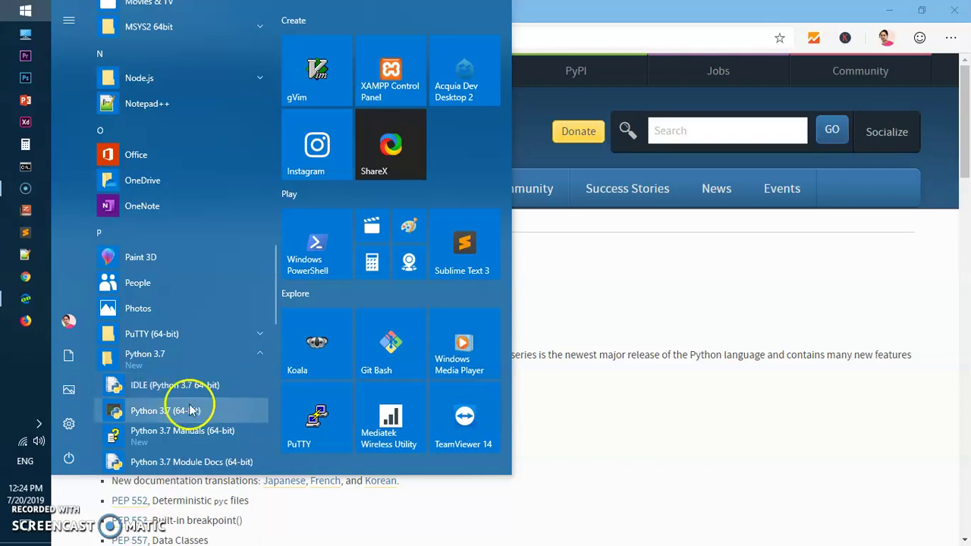
Pin IDLE to the taskbar and to Start, placing its tile beside ShareX in Create
scroll(256, 434, "down", 1)
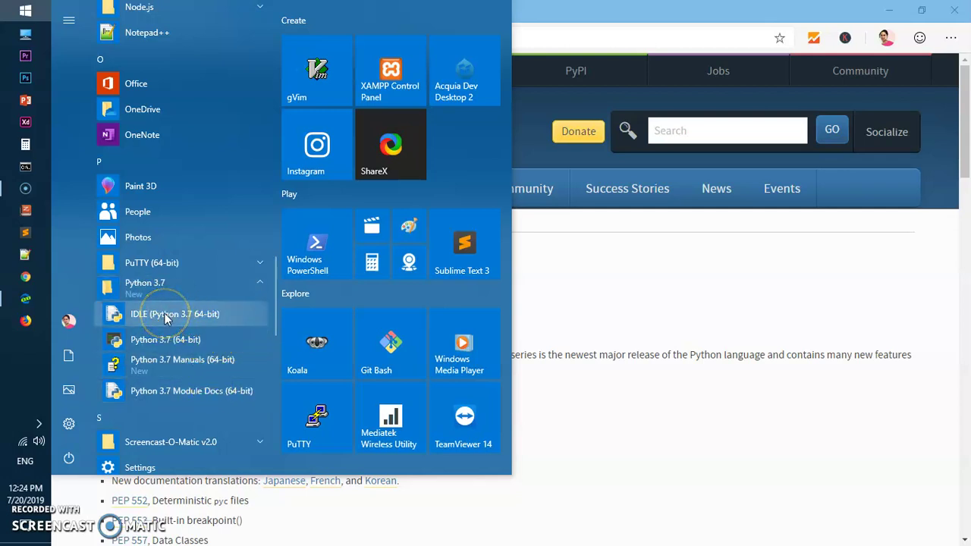
left_click_drag(165, 318, 21, 342)
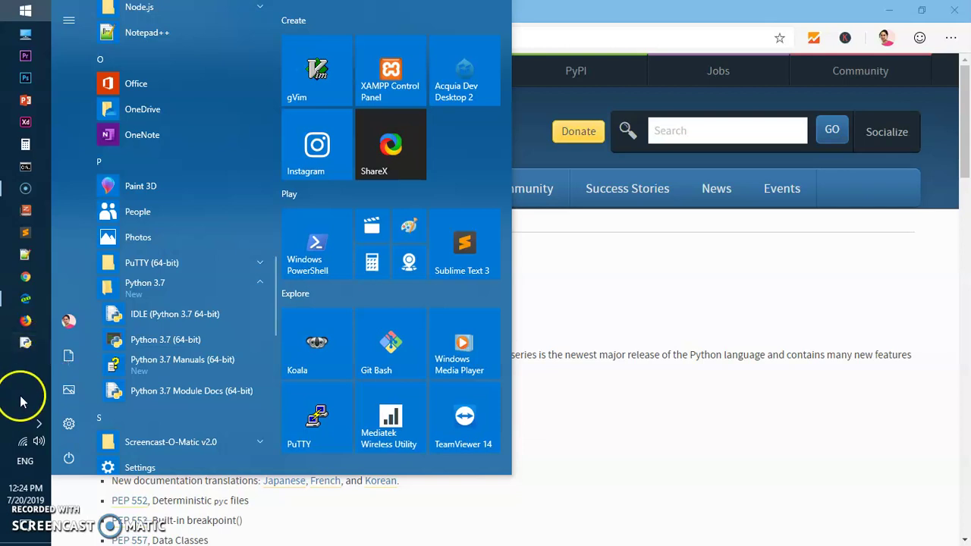
right_click(187, 315)
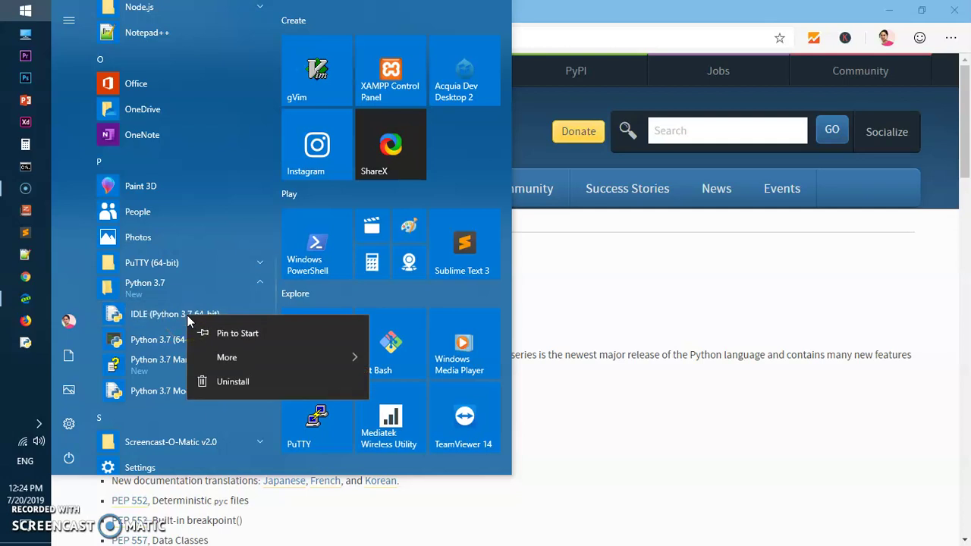
left_click(232, 334)
left_click_drag(337, 440, 466, 167)
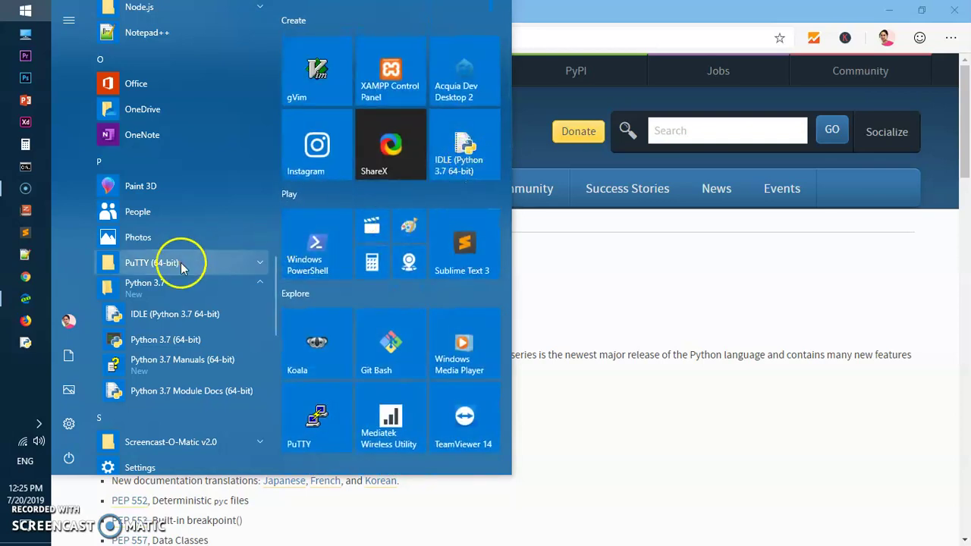
Close Start and launch the IDLE Python 3.7.4 Shell from its taskbar shortcut
left_click(29, 38)
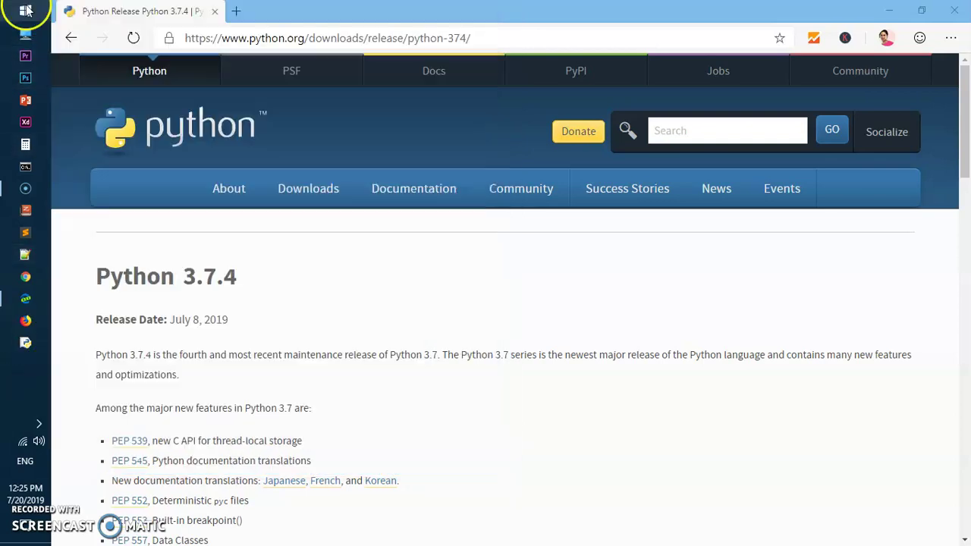
left_click(25, 345)
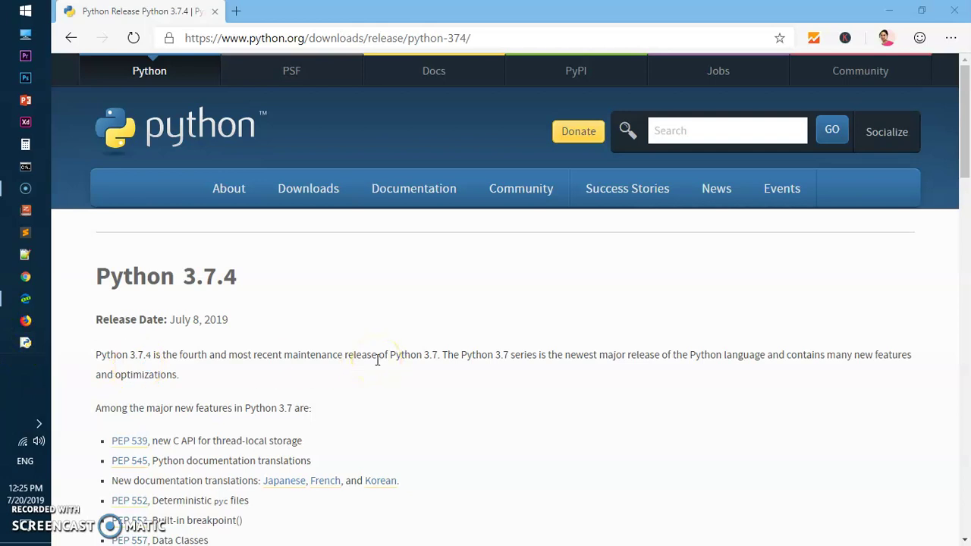
left_click(26, 345)
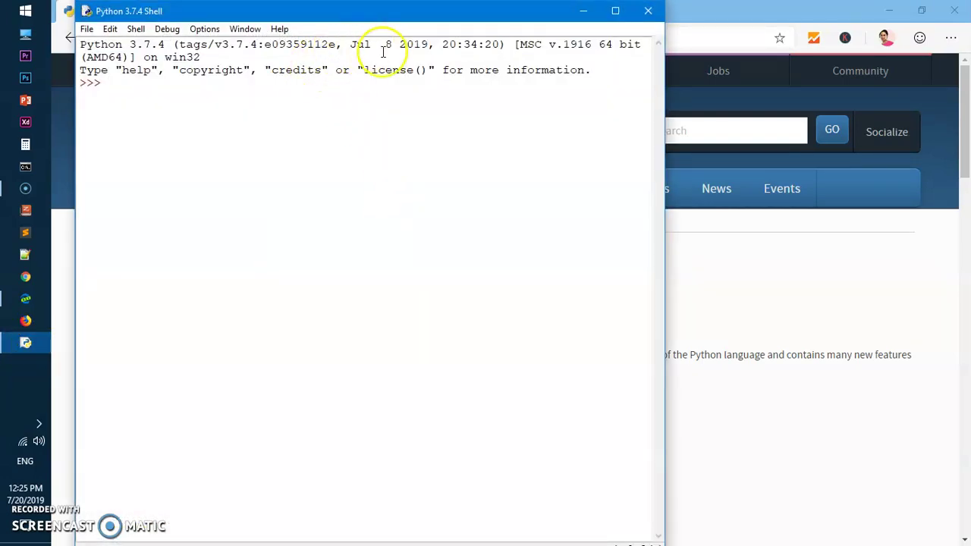
Create a new editor file and save it as hello.py on the Desktop
left_click(85, 30)
left_click(102, 44)
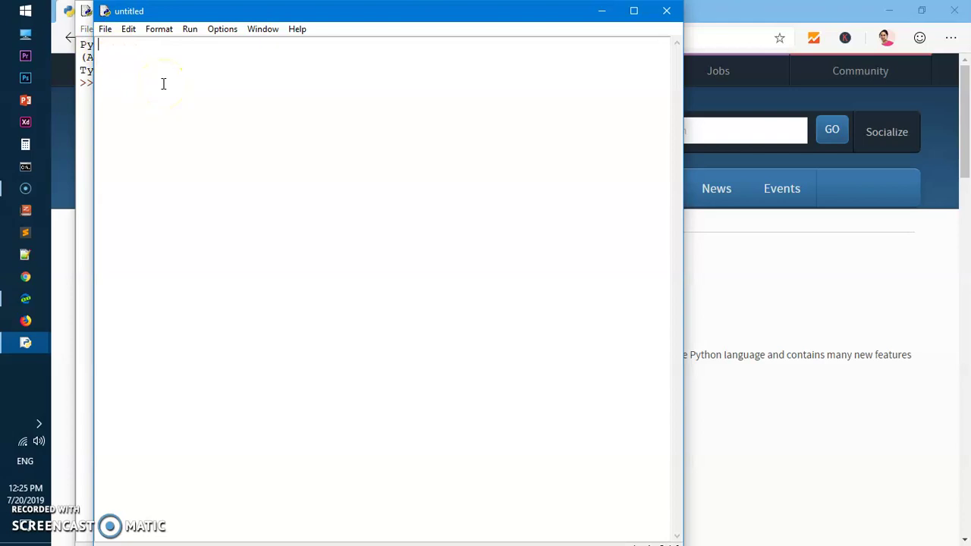
key("ctrl+s")
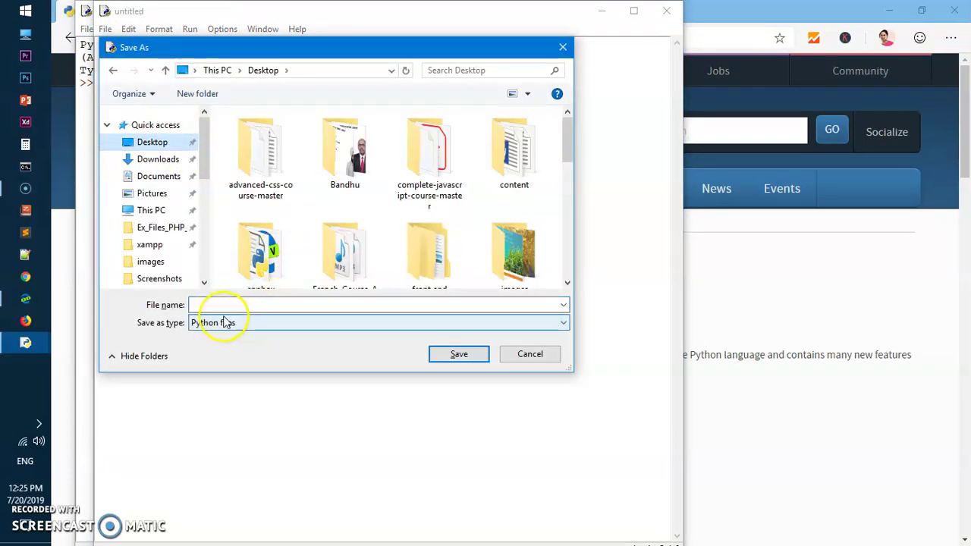
left_click(206, 304)
type("hello")
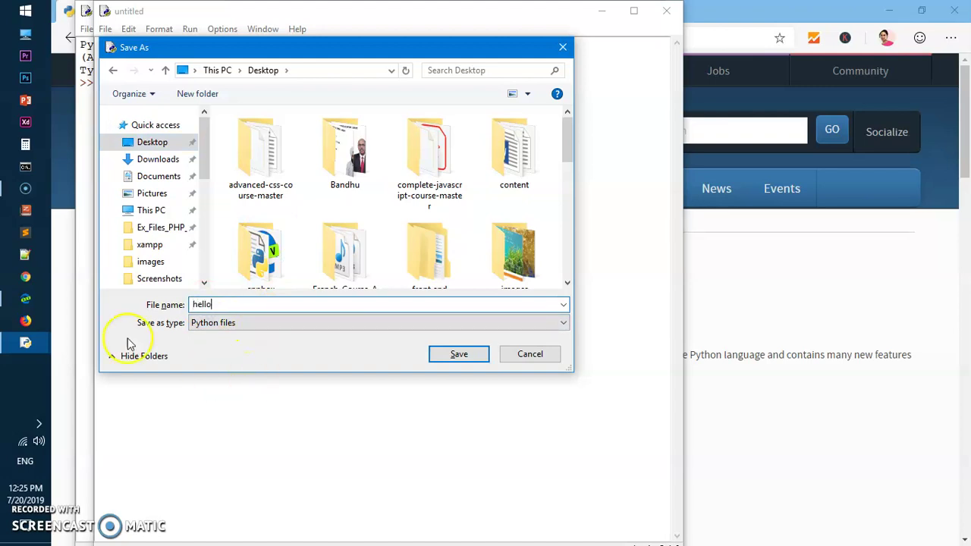
left_click(460, 355)
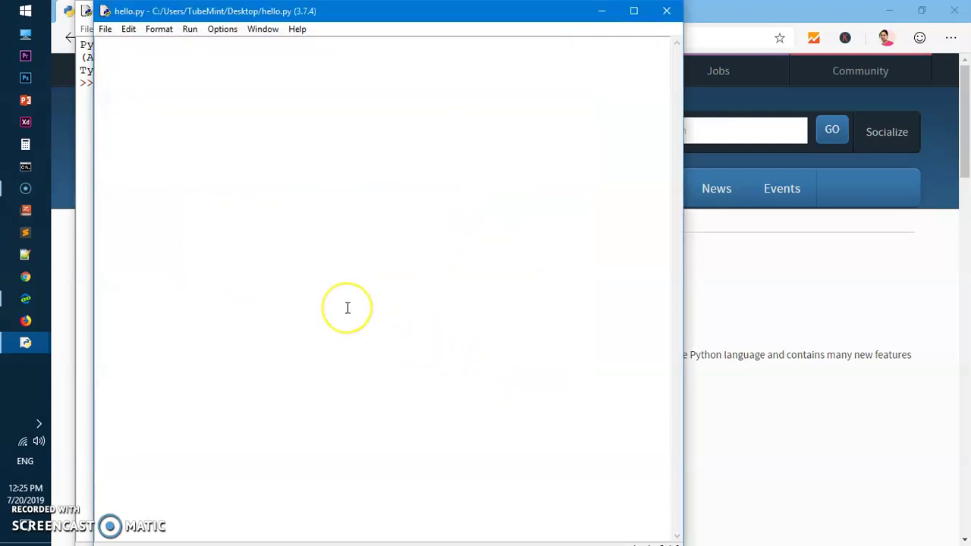
Write print("Hello world!") in hello.py, save it, and run the module in the shell
type("print(\"Hello world!")
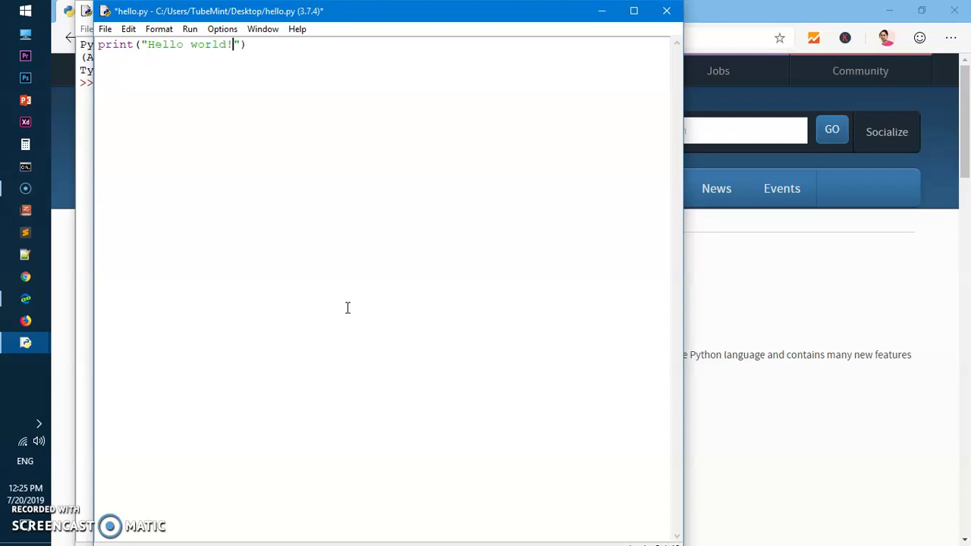
key("ctrl+s")
left_click(105, 30)
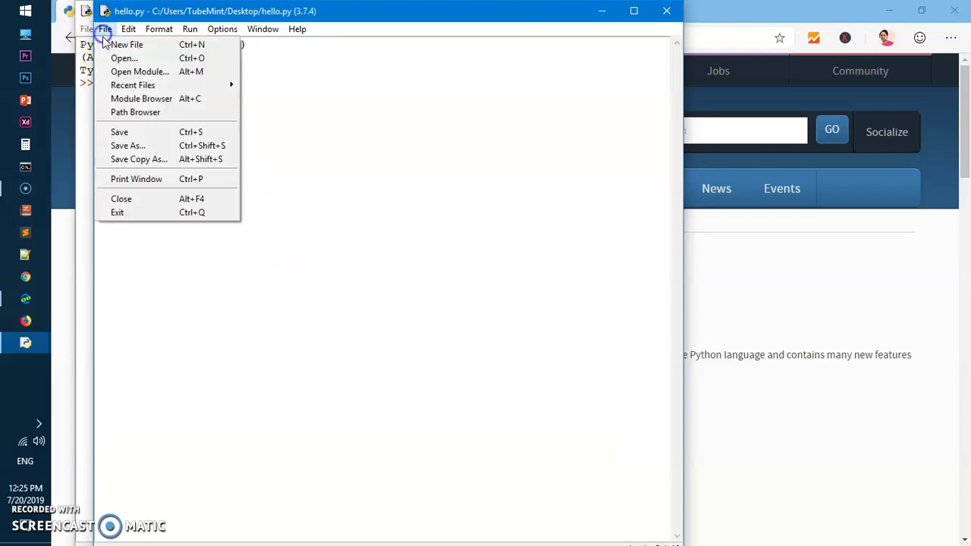
left_click(150, 132)
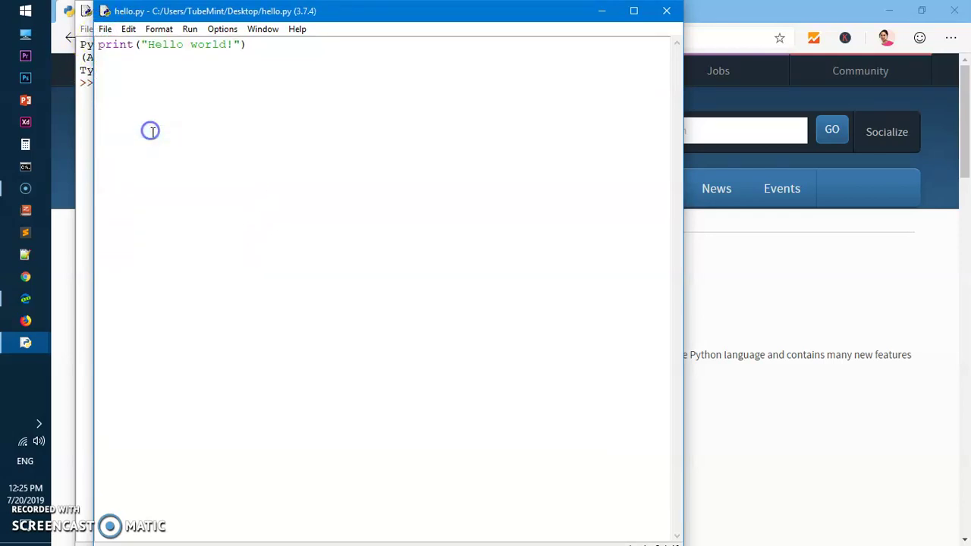
left_click(189, 31)
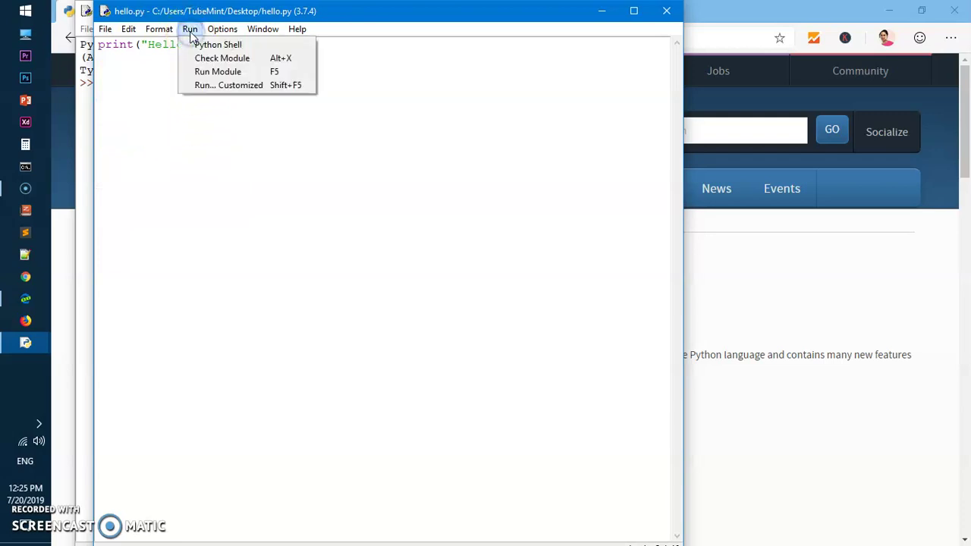
left_click(223, 72)
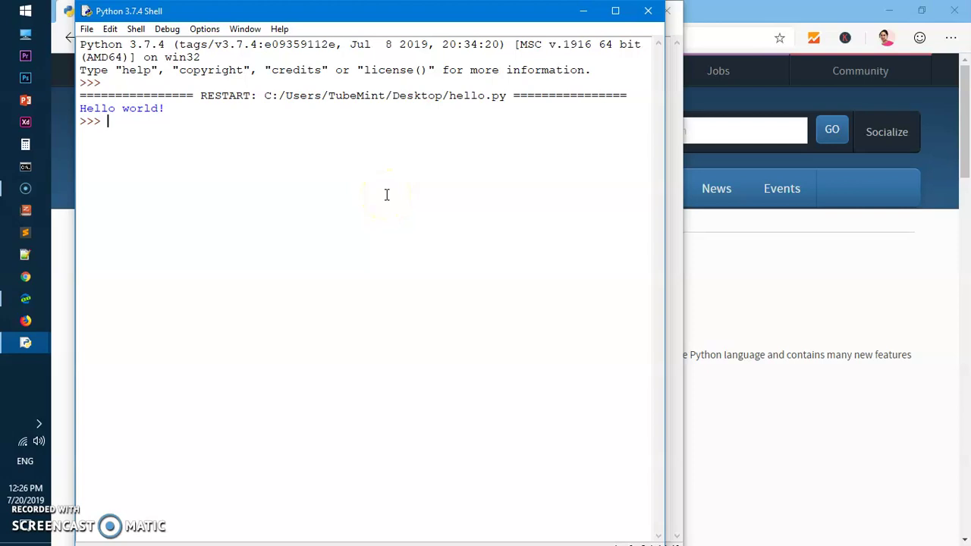
Close the IDLE shell and hello.py windows, then scroll the python.org 3.7.4 release page
left_click(649, 10)
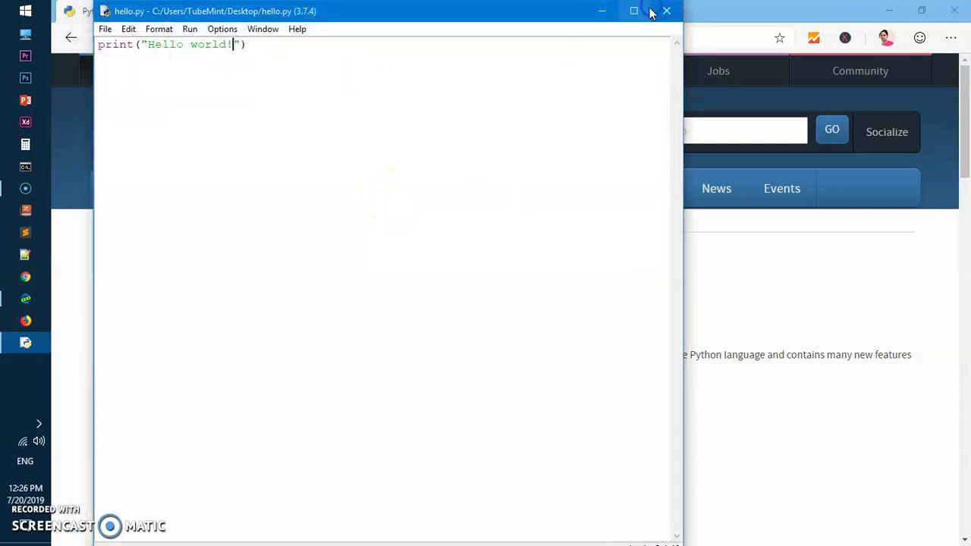
left_click(667, 11)
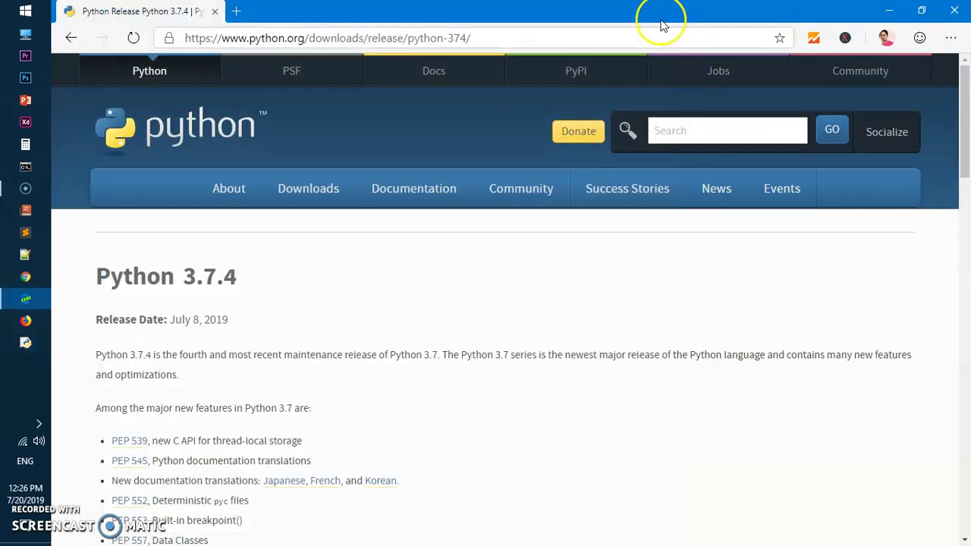
mouse_move(521, 188)
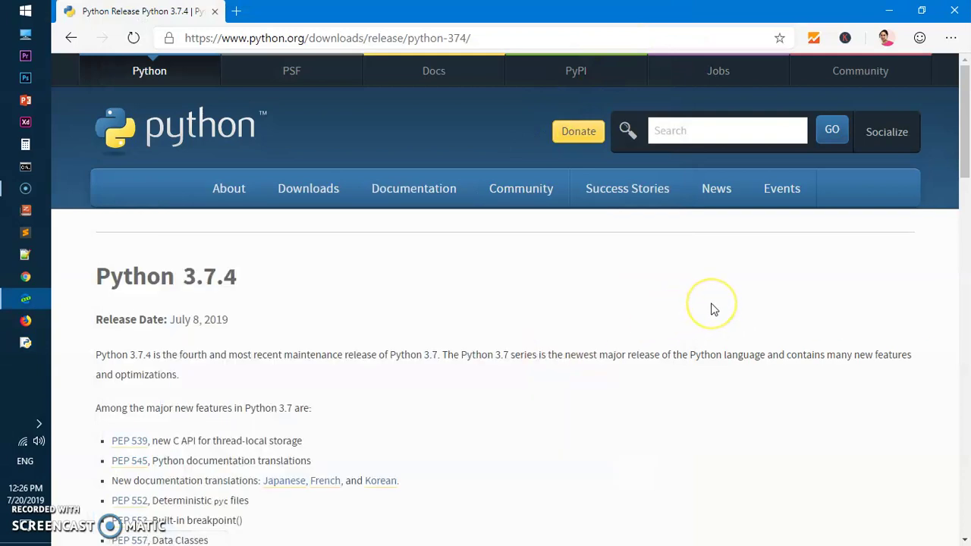
scroll(711, 305, "down", 6)
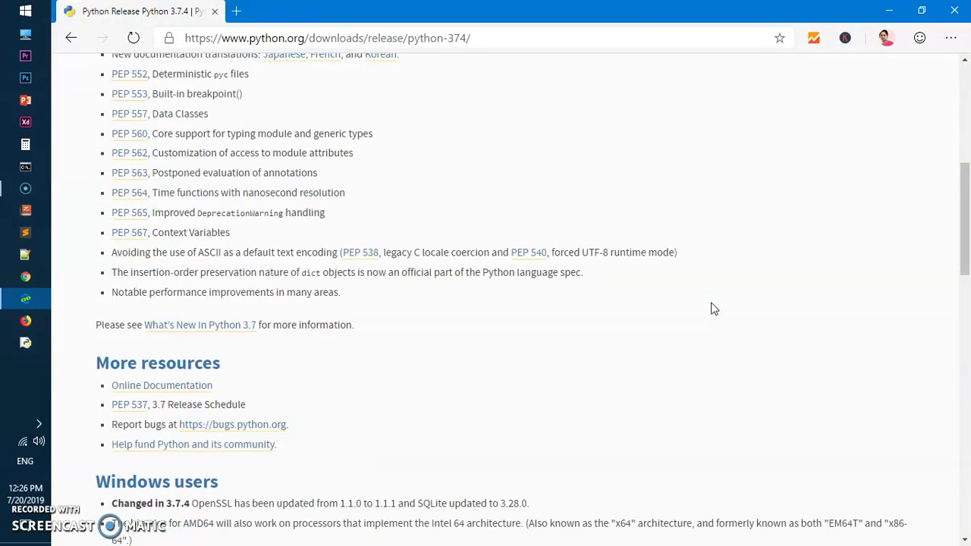